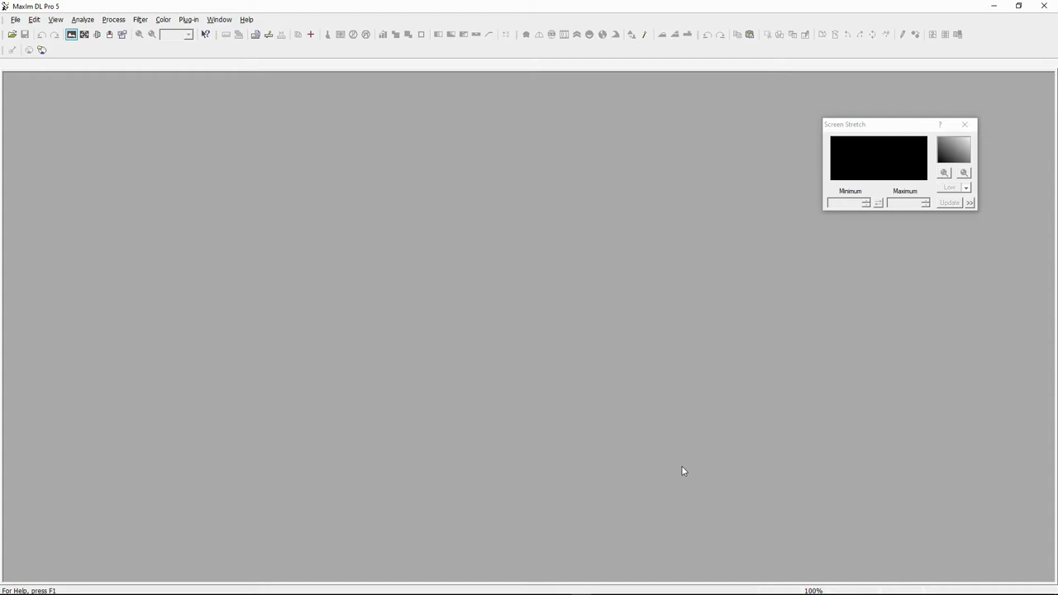
- Add the three M78 Luminance 600s FITS frames from the M78 folder to a new stack and move the Screen Stretch window clear
{"action": "left_click", "coordinate": [311, 35]}
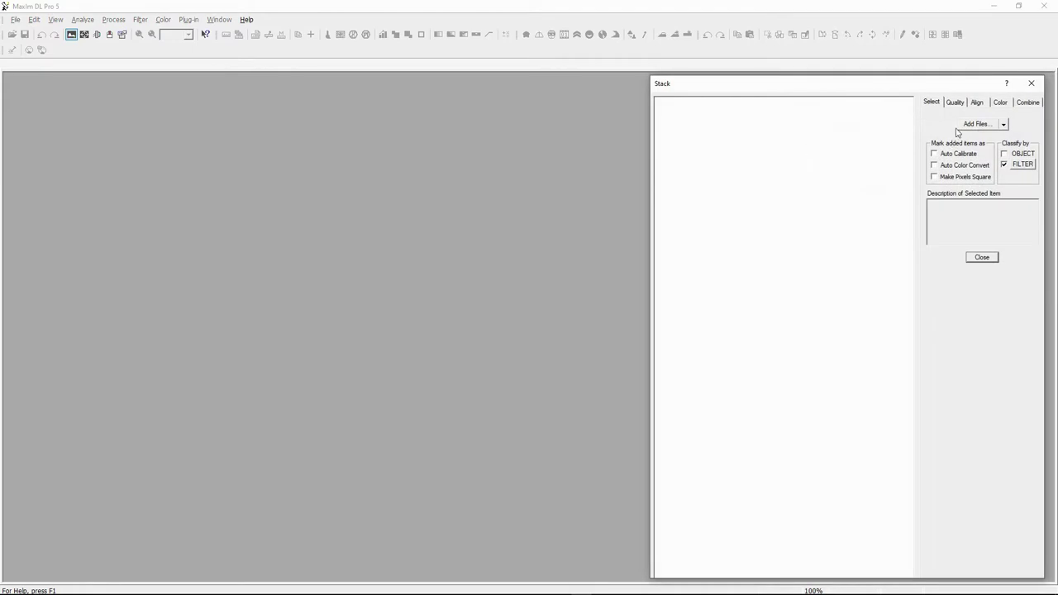
{"action": "left_click", "coordinate": [966, 124]}
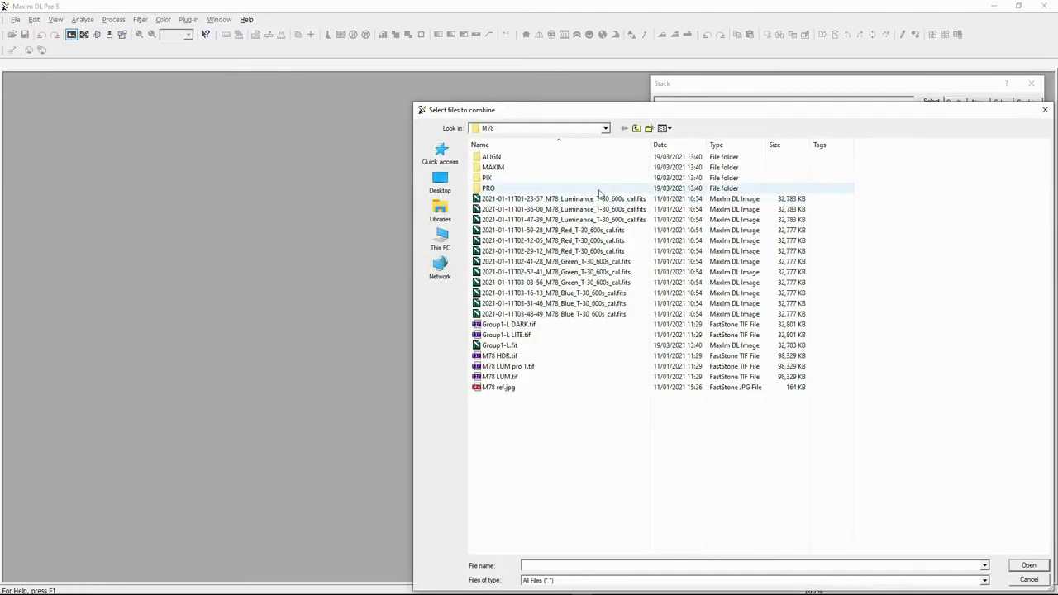
{"action": "left_click", "coordinate": [599, 199]}
{"action": "left_click", "coordinate": [600, 220], "text": "shift"}
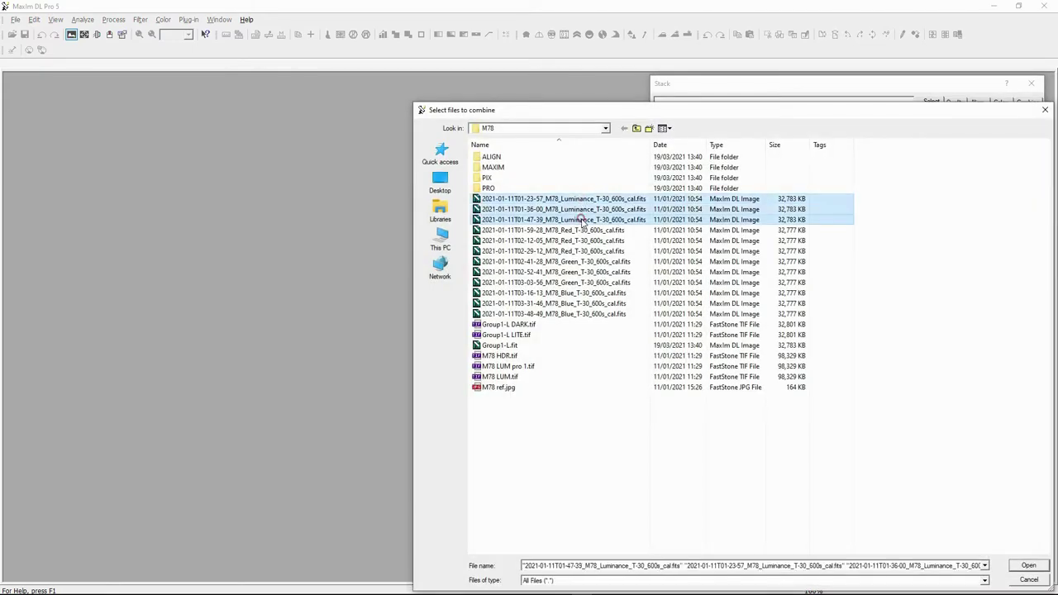
{"action": "left_click", "coordinate": [1028, 567]}
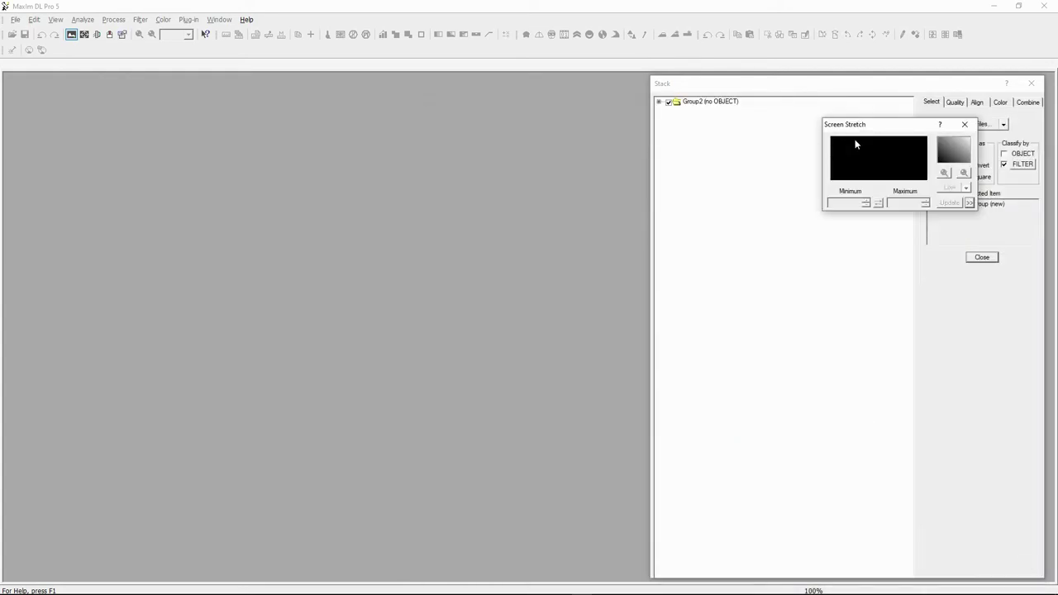
{"action": "left_click_drag", "start_coordinate": [876, 124], "coordinate": [529, 105]}
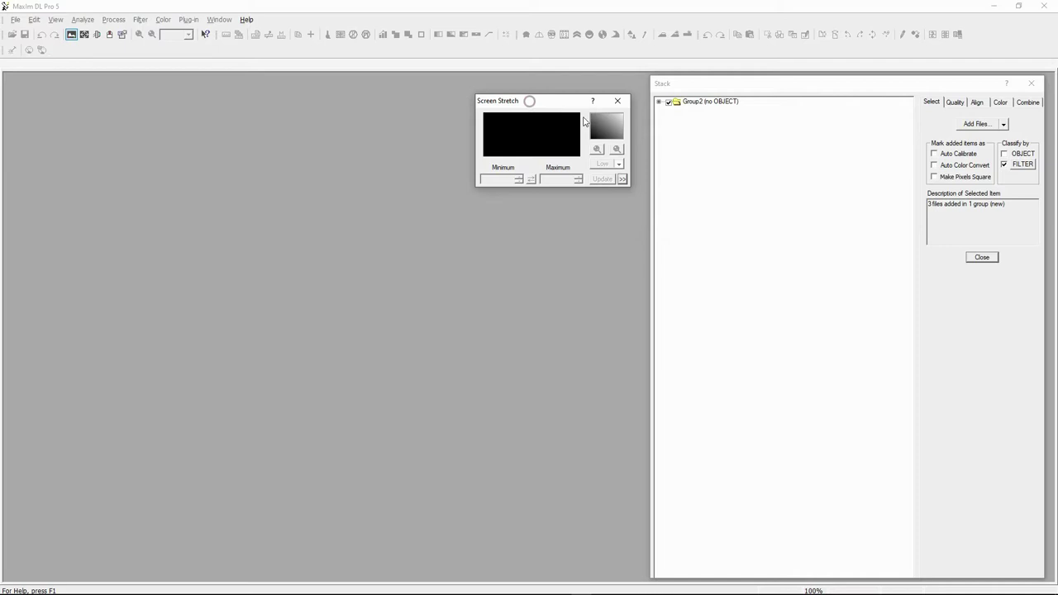
- Expand the luminance group and measure the quality of all its frames
{"action": "left_click", "coordinate": [659, 101]}
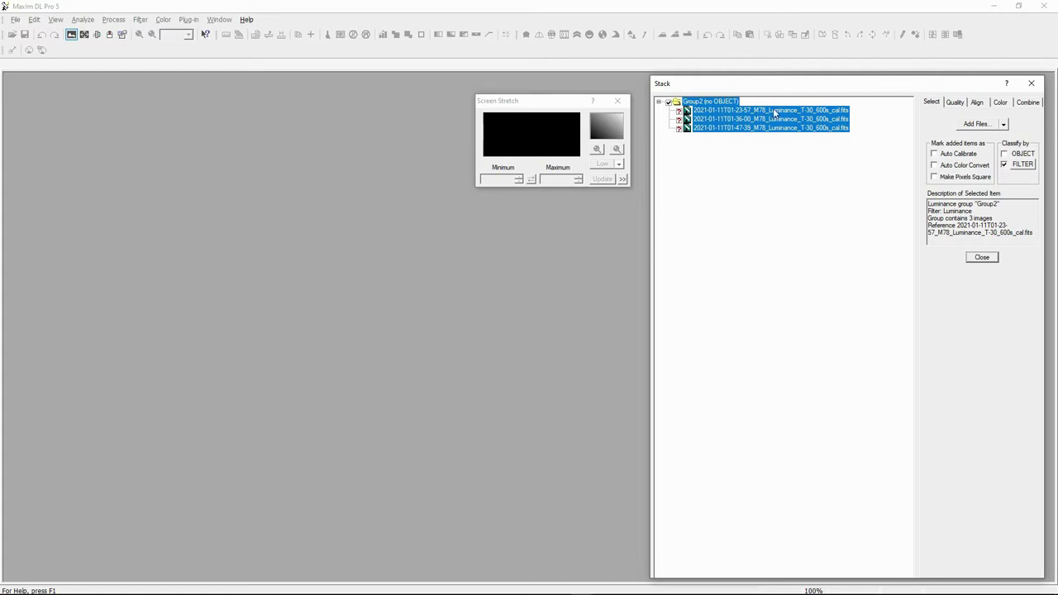
{"action": "left_click", "coordinate": [954, 103]}
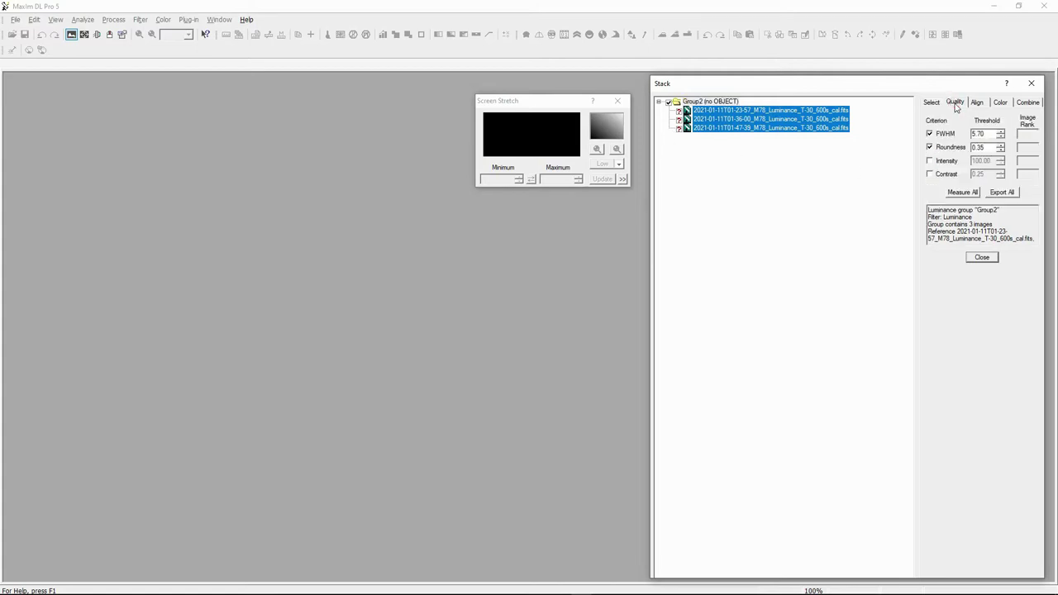
{"action": "left_click", "coordinate": [972, 192]}
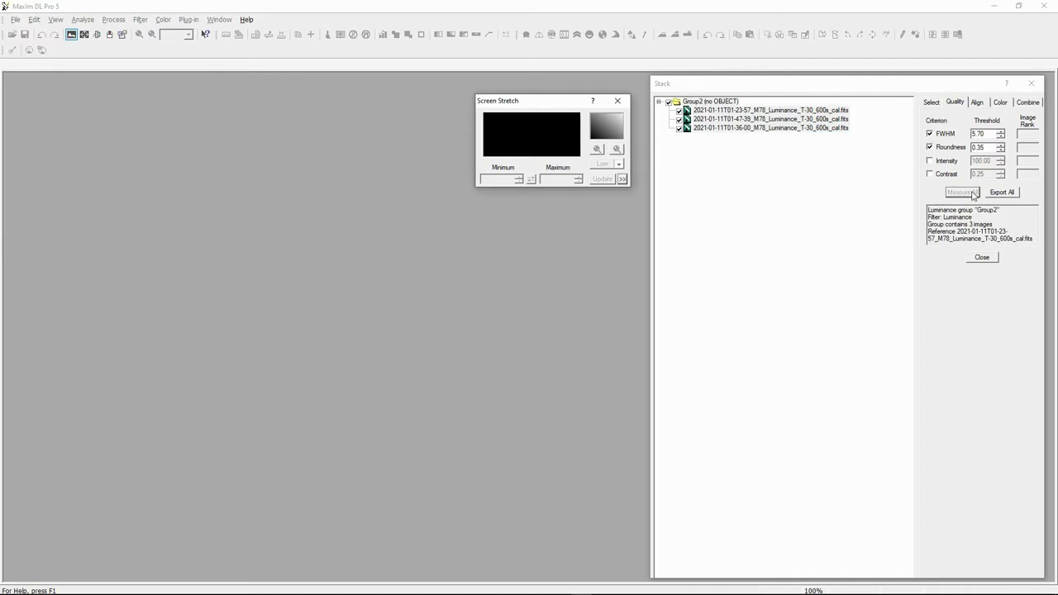
- Display the 01-23-57 and 01-36-00 luminance frames in full to examine them for satellite trails
{"action": "left_click", "coordinate": [727, 110]}
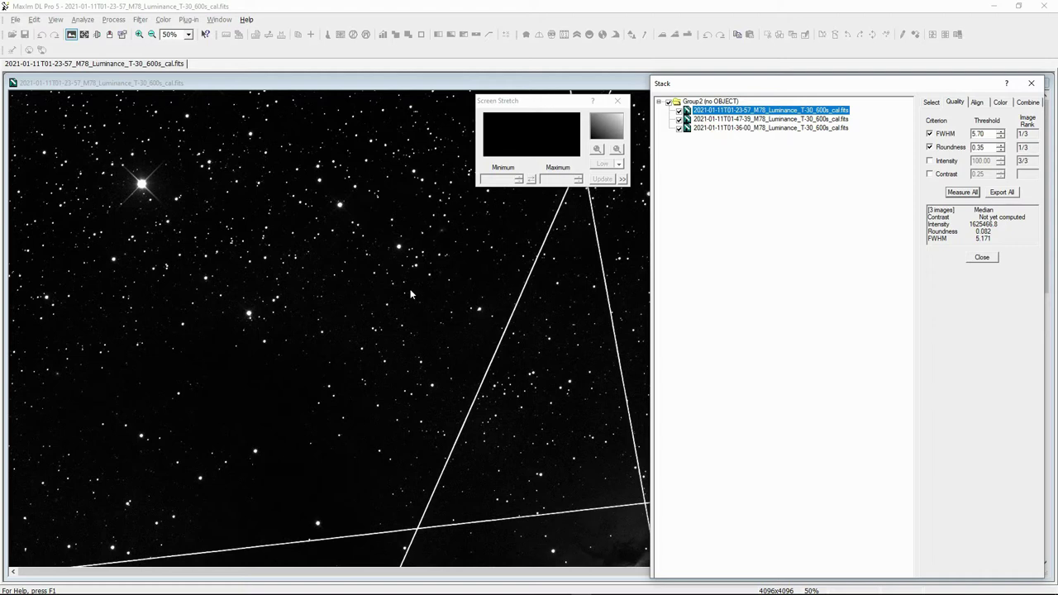
{"action": "scroll", "coordinate": [375, 273], "scroll_direction": "down", "scroll_amount": 3}
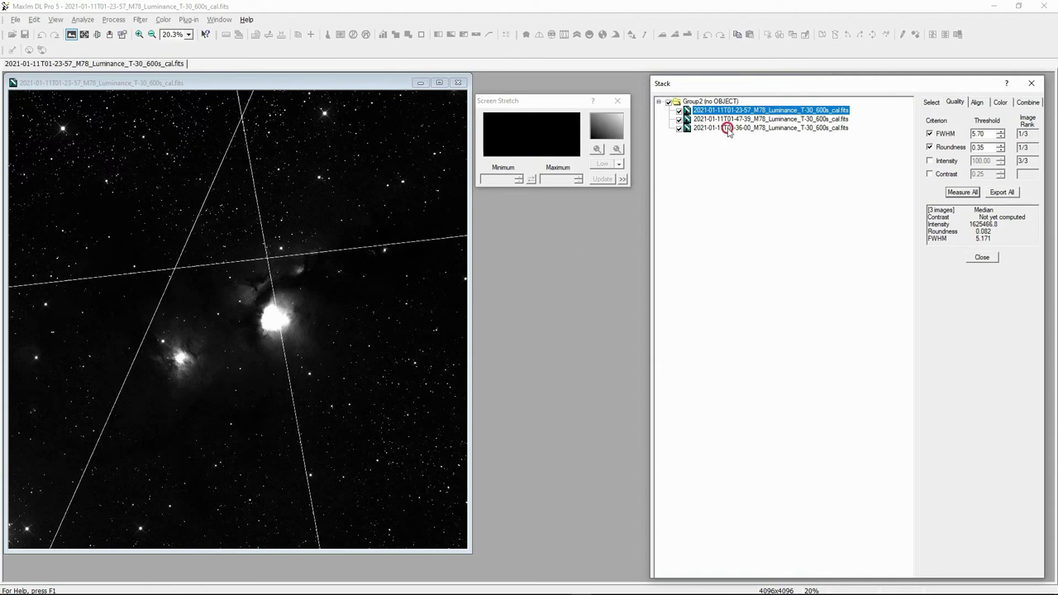
{"action": "left_click", "coordinate": [728, 129]}
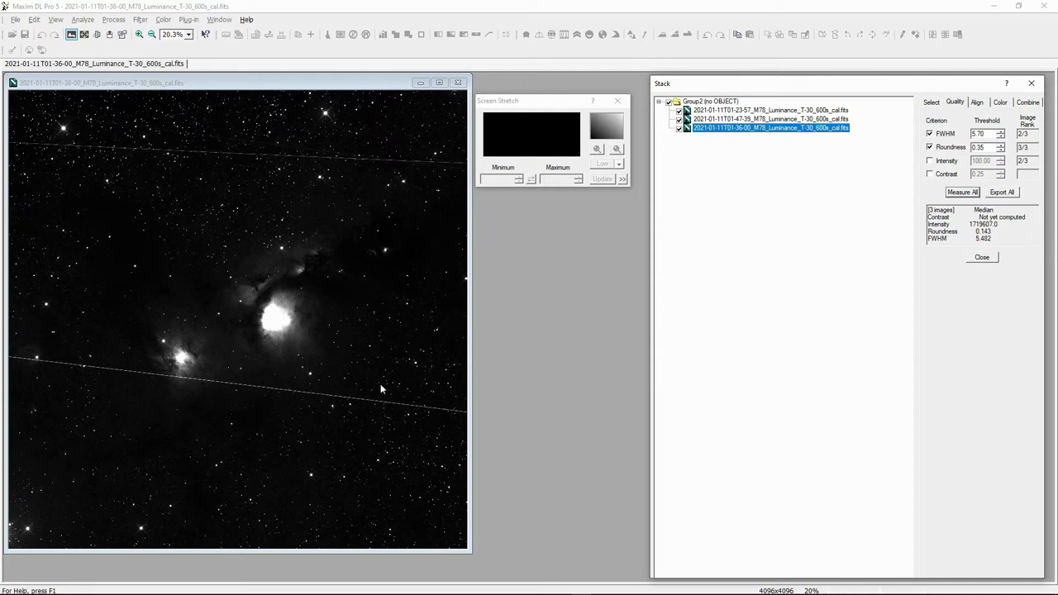
- Display the 01-47-39 luminance frame and make it the group's reference image
{"action": "left_click", "coordinate": [728, 120]}
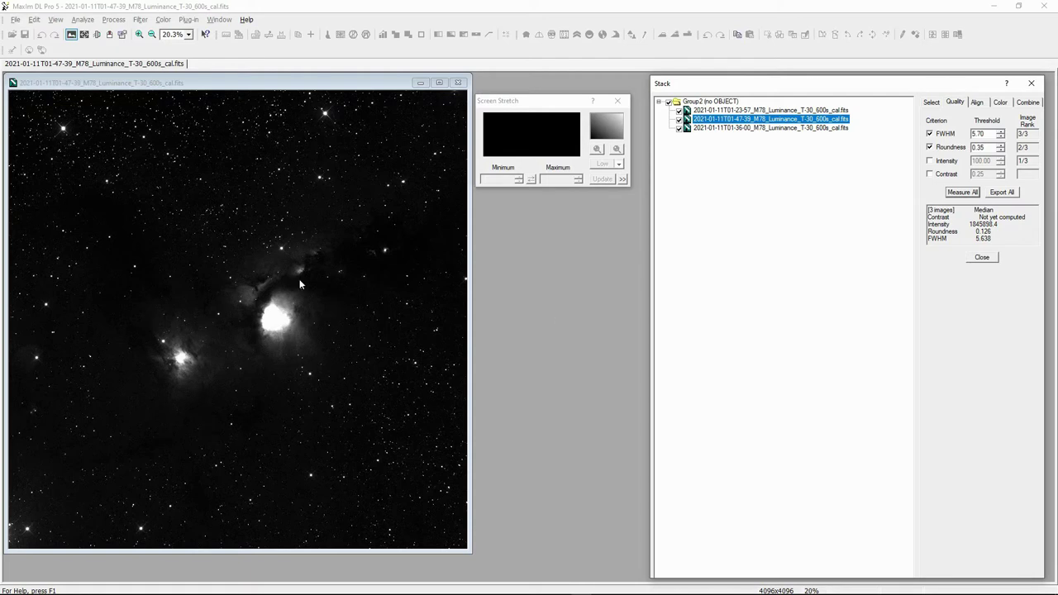
{"action": "right_click", "coordinate": [723, 120]}
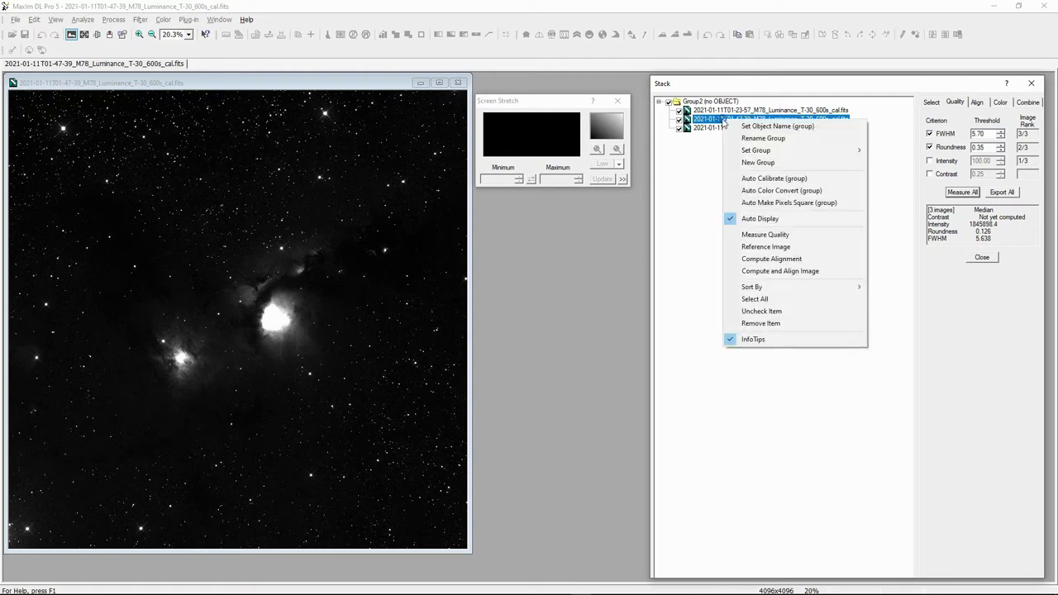
{"action": "left_click", "coordinate": [749, 248]}
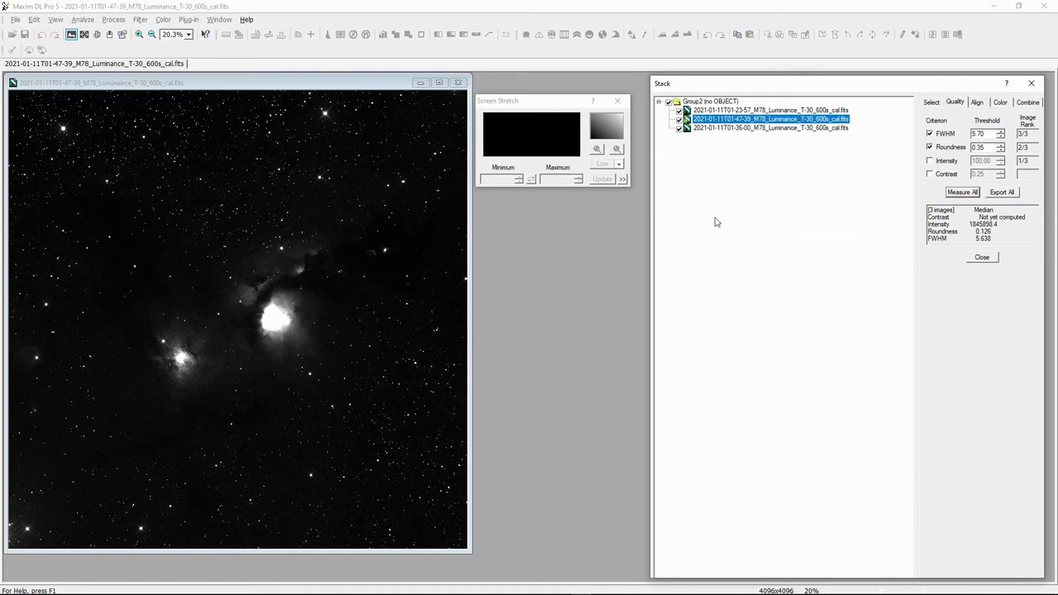
- Combine the luminance group with the SD Mask method in 16-bit integer format, and close the Stack dialog
{"action": "left_click", "coordinate": [976, 102]}
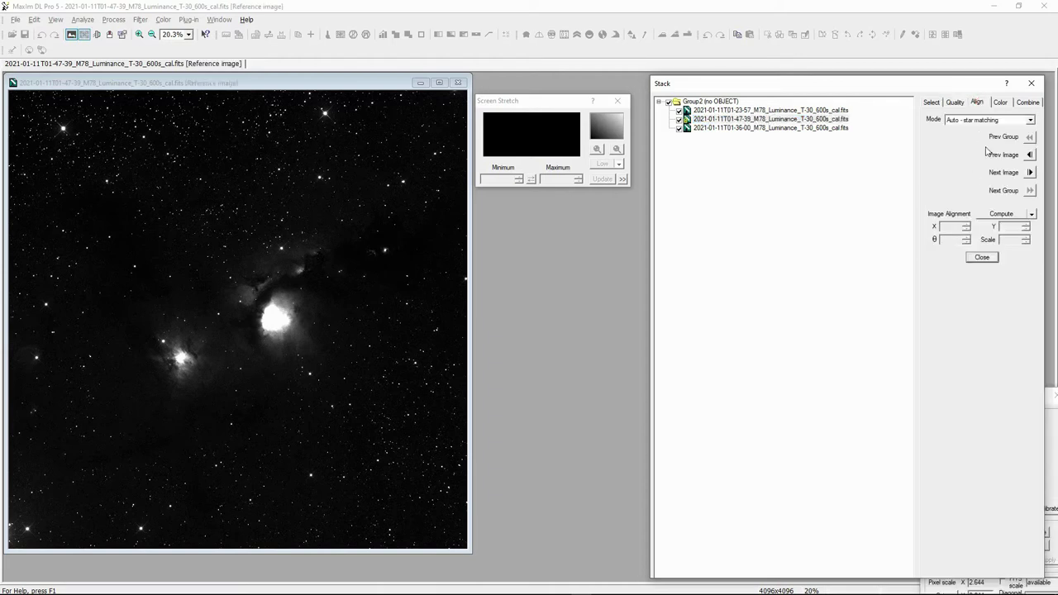
{"action": "left_click", "coordinate": [1025, 103]}
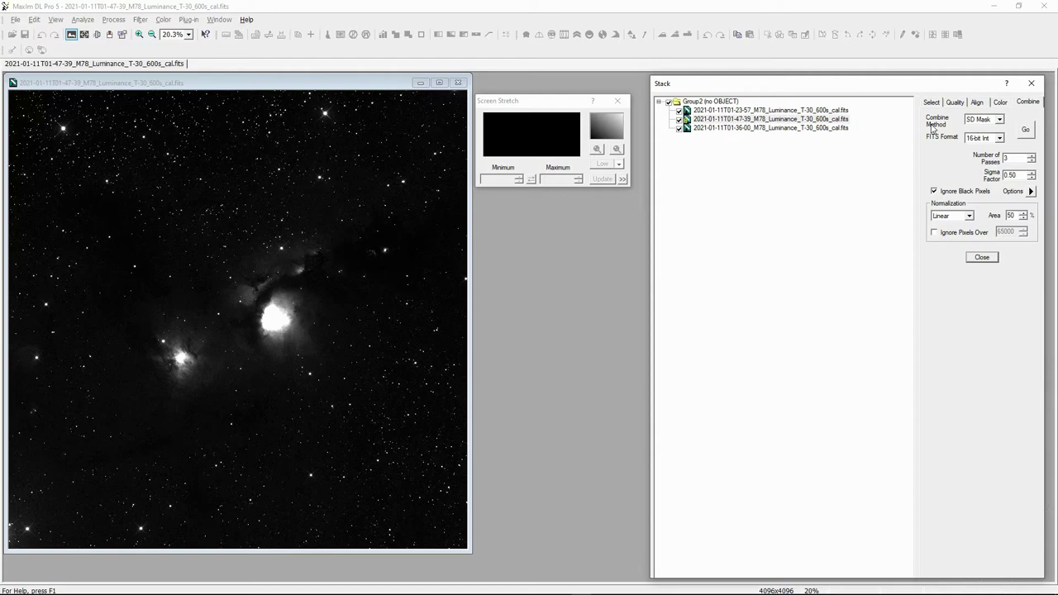
{"action": "left_click", "coordinate": [999, 120]}
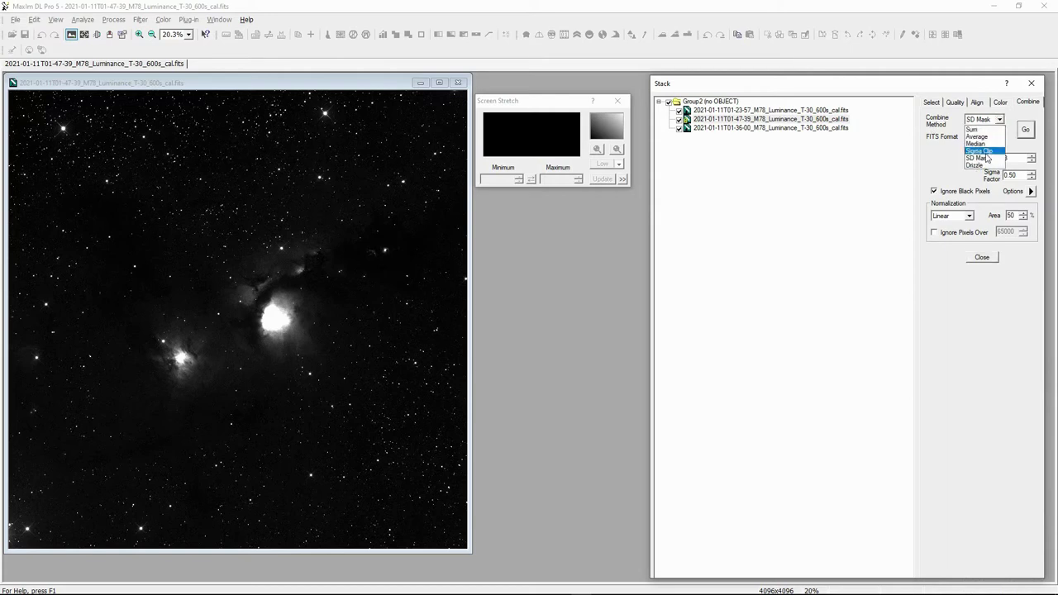
{"action": "left_click", "coordinate": [983, 158]}
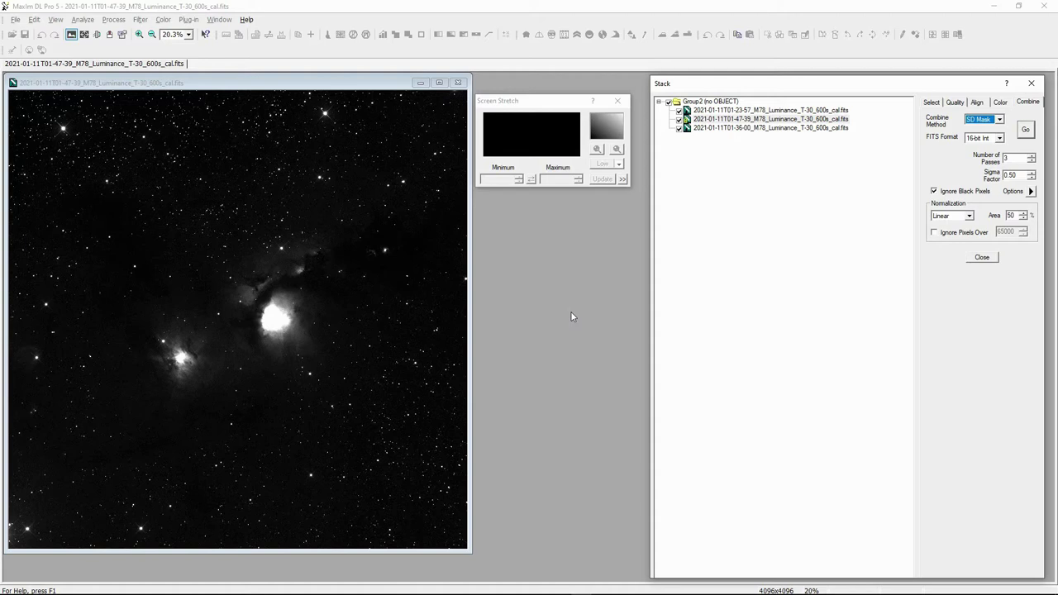
{"action": "left_click", "coordinate": [1026, 130]}
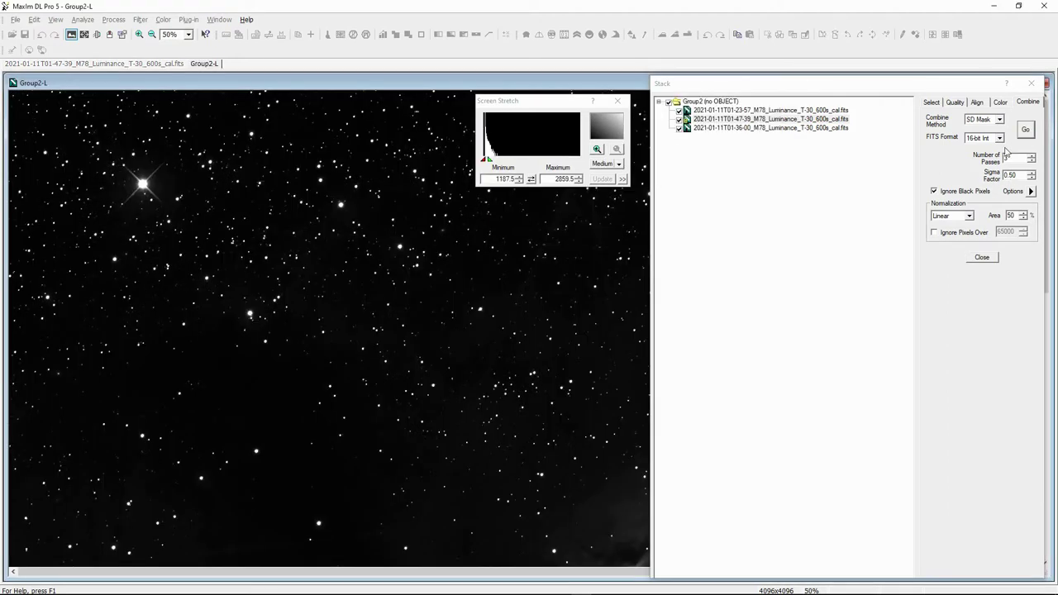
{"action": "left_click", "coordinate": [981, 257]}
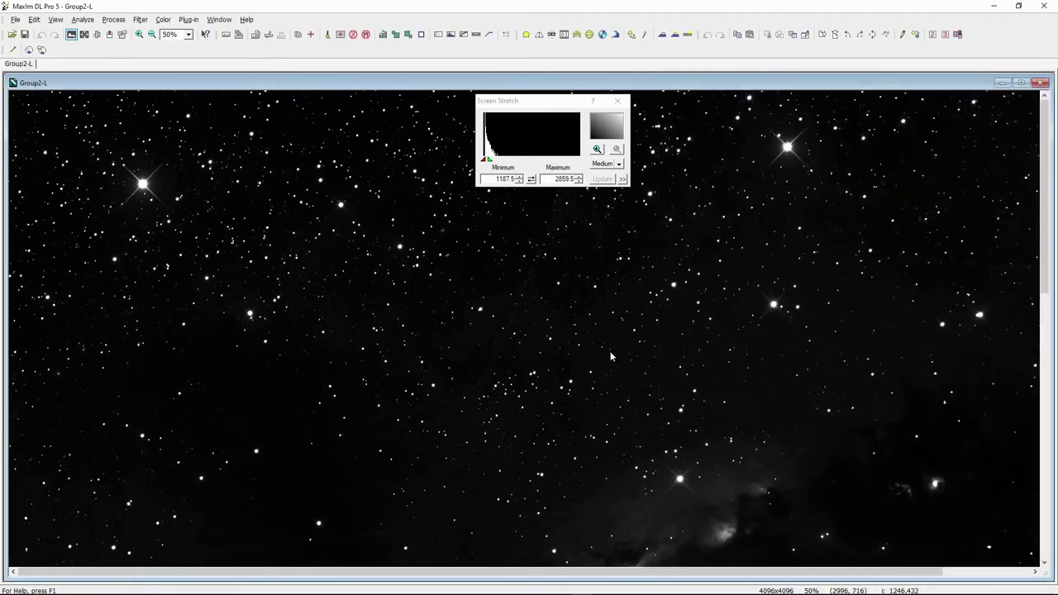
- Narrow the combined image's screen stretch to about 1119 minimum and 1452 maximum to check for residual satellite trails
{"action": "scroll", "coordinate": [601, 360], "scroll_direction": "down", "scroll_amount": 1}
{"action": "left_click_drag", "start_coordinate": [538, 100], "coordinate": [794, 134]}
{"action": "scroll", "coordinate": [413, 374], "scroll_direction": "up", "scroll_amount": 1}
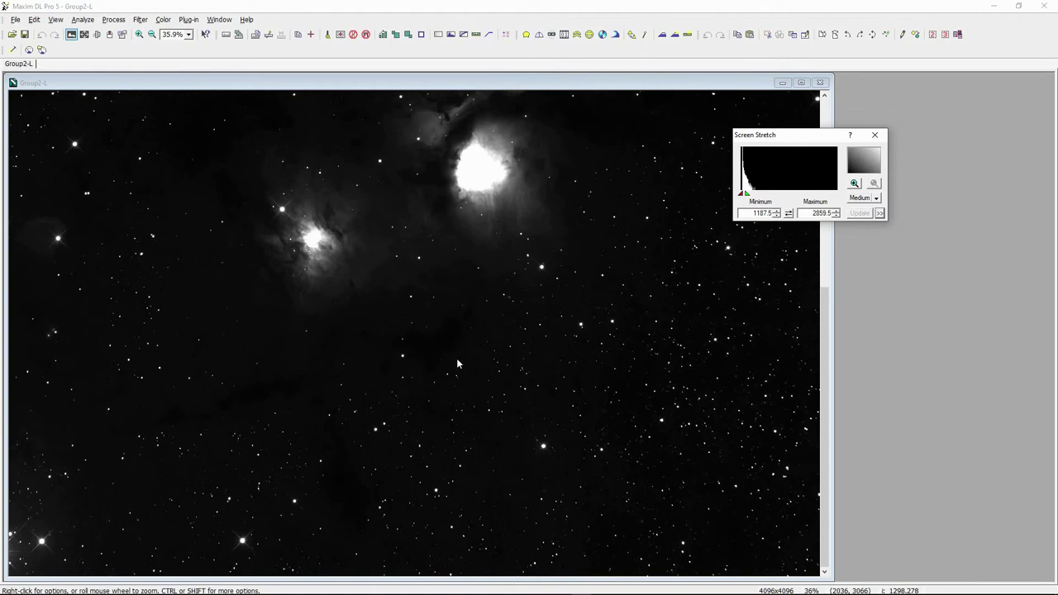
{"action": "scroll", "coordinate": [562, 325], "scroll_direction": "up", "scroll_amount": 2}
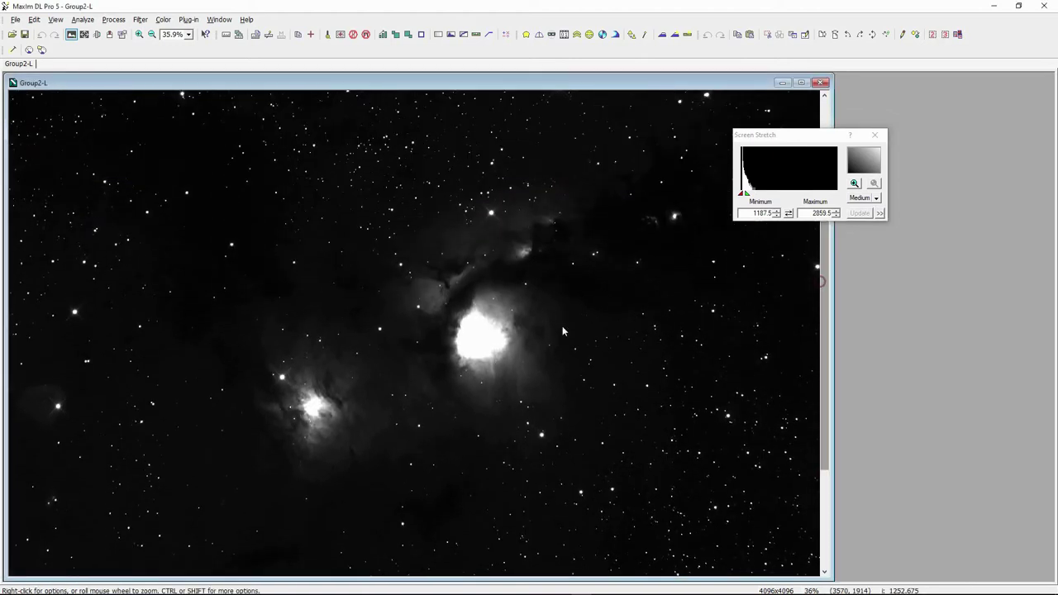
{"action": "scroll", "coordinate": [514, 333], "scroll_direction": "down", "scroll_amount": 1}
{"action": "left_click", "coordinate": [855, 183]}
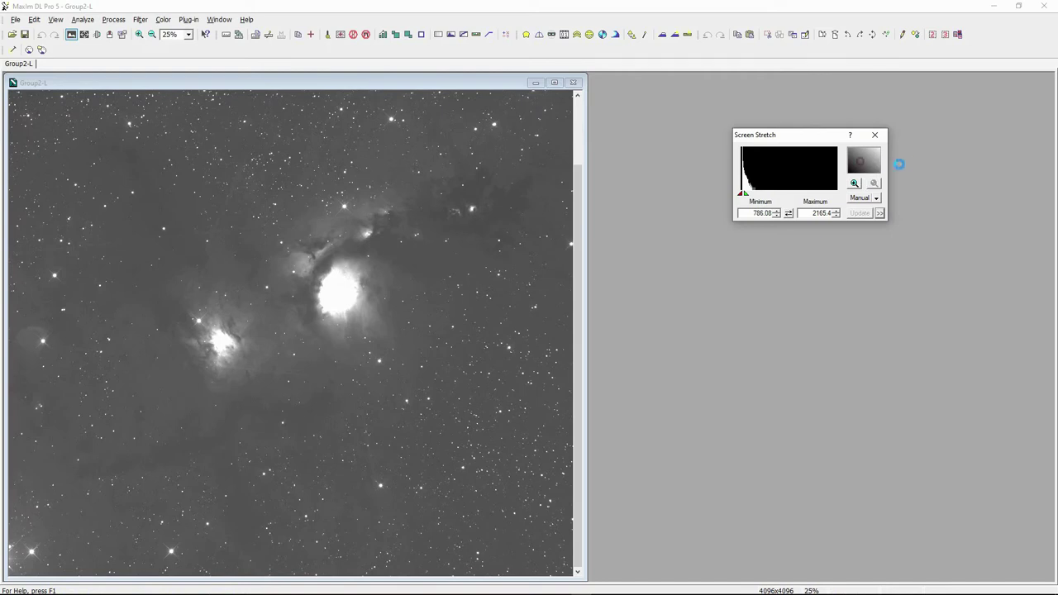
{"action": "left_click_drag", "start_coordinate": [857, 169], "coordinate": [937, 187]}
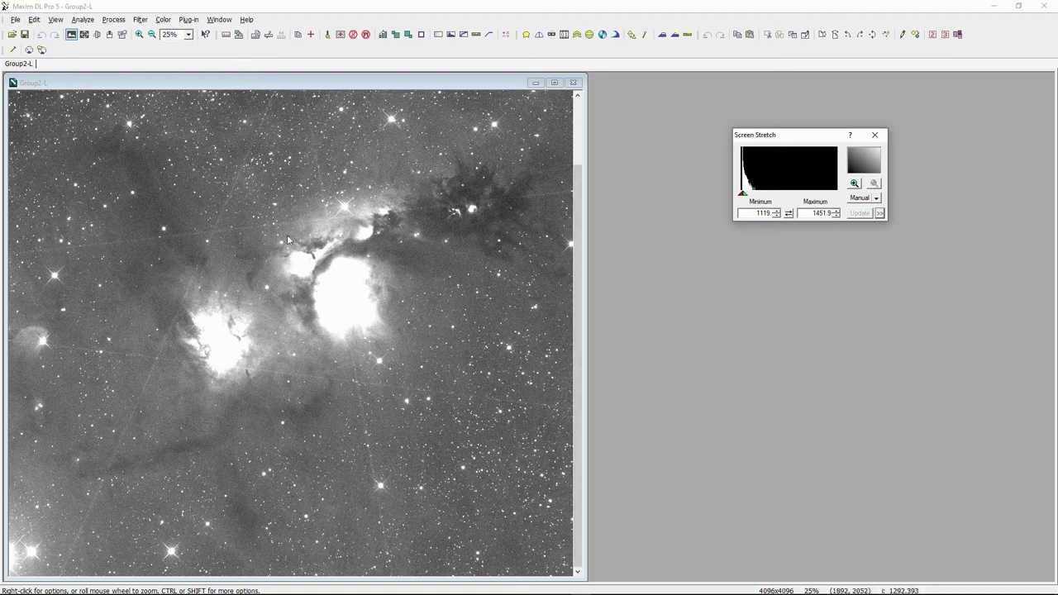
{"action": "scroll", "coordinate": [287, 338], "scroll_direction": "down", "scroll_amount": 1}
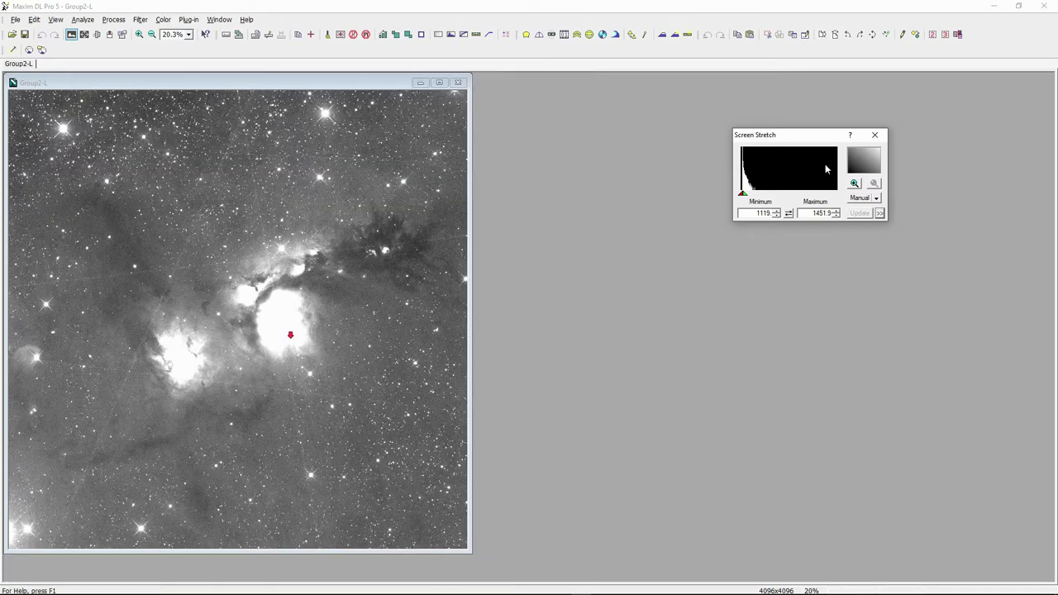
- Widen the combined image's screen stretch to about -149 minimum and 3451 maximum
{"action": "left_click_drag", "start_coordinate": [744, 195], "coordinate": [739, 195]}
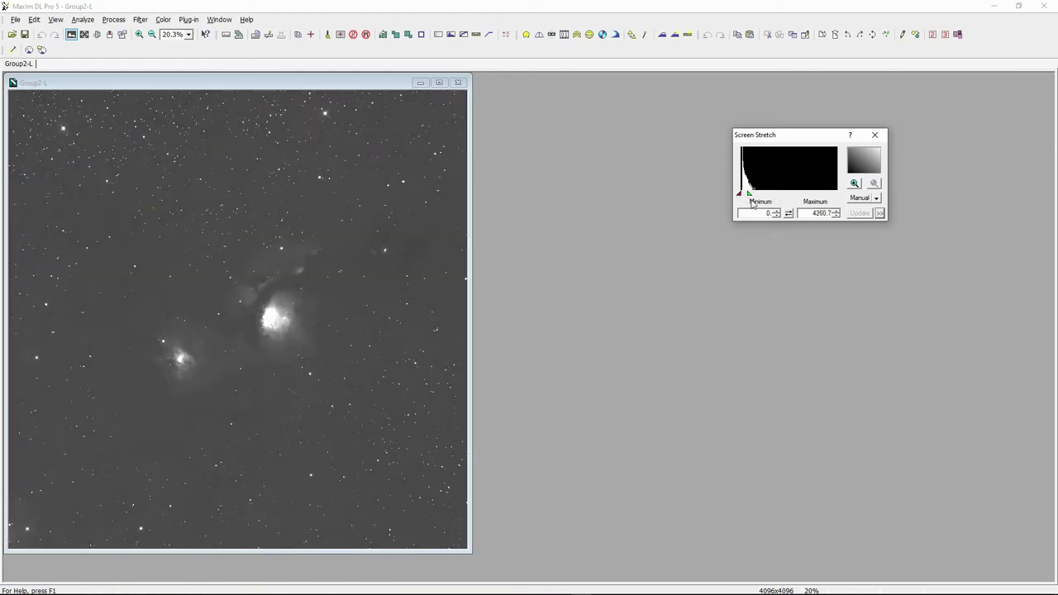
{"action": "left_click_drag", "start_coordinate": [853, 170], "coordinate": [871, 165]}
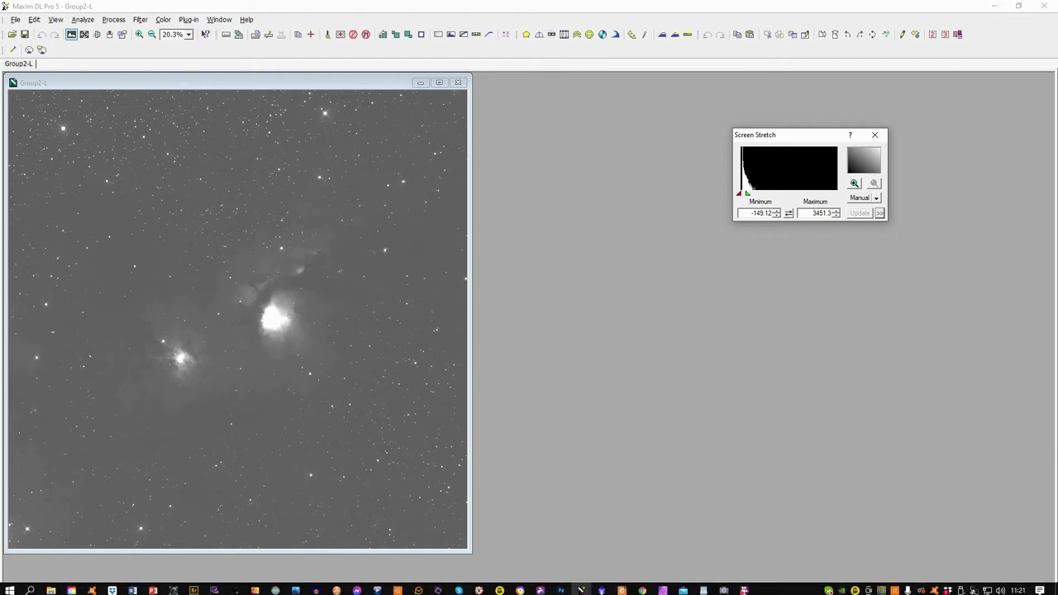
- Switch to Affinity Photo and duplicate the Background layer of the Group1-L image
{"action": "left_click", "coordinate": [668, 588]}
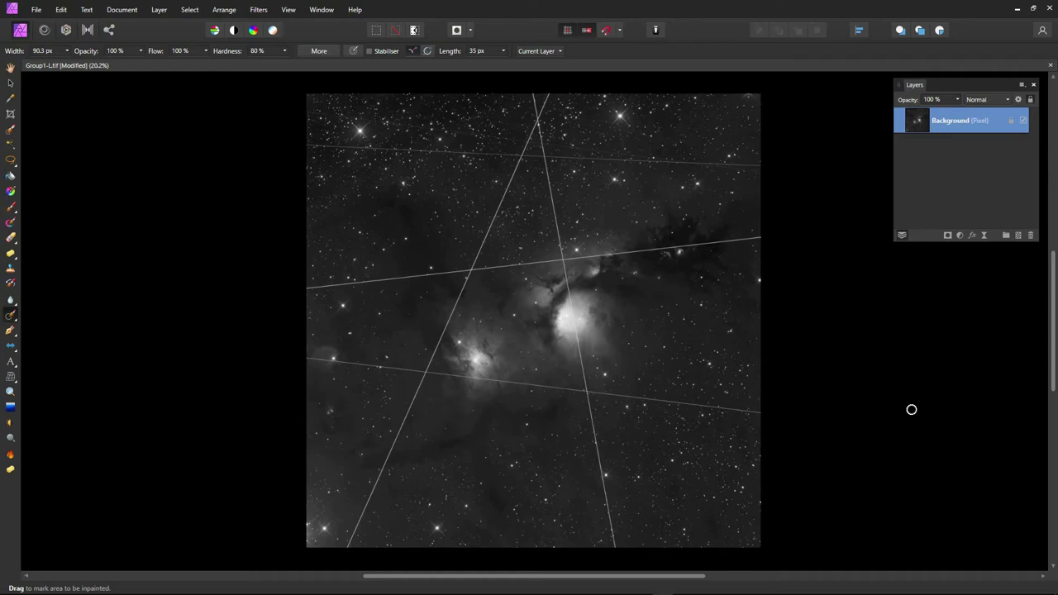
{"action": "key", "text": "z"}
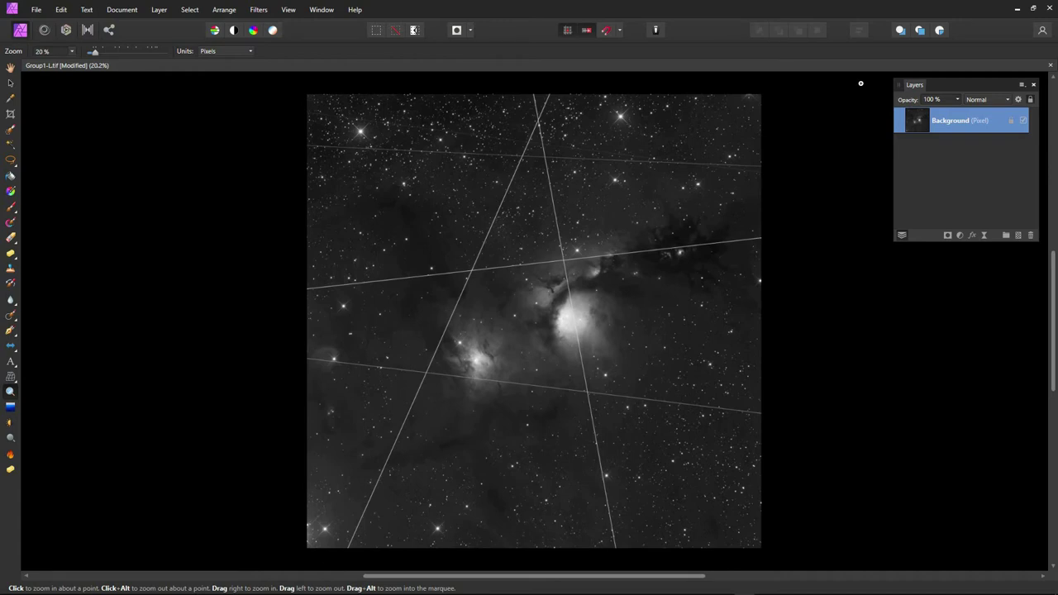
{"action": "left_click", "coordinate": [158, 9]}
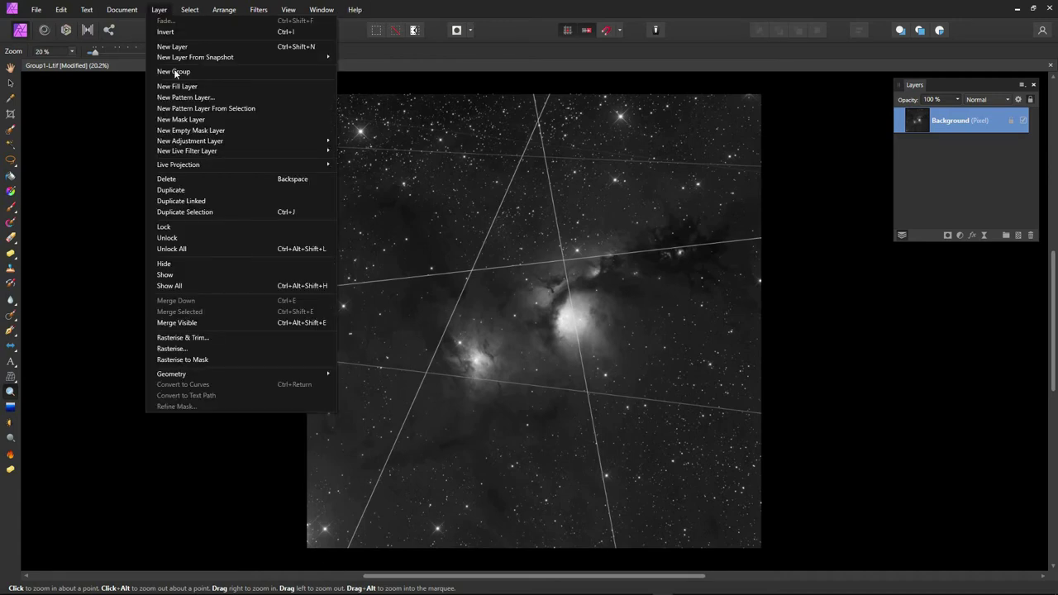
{"action": "left_click", "coordinate": [199, 191]}
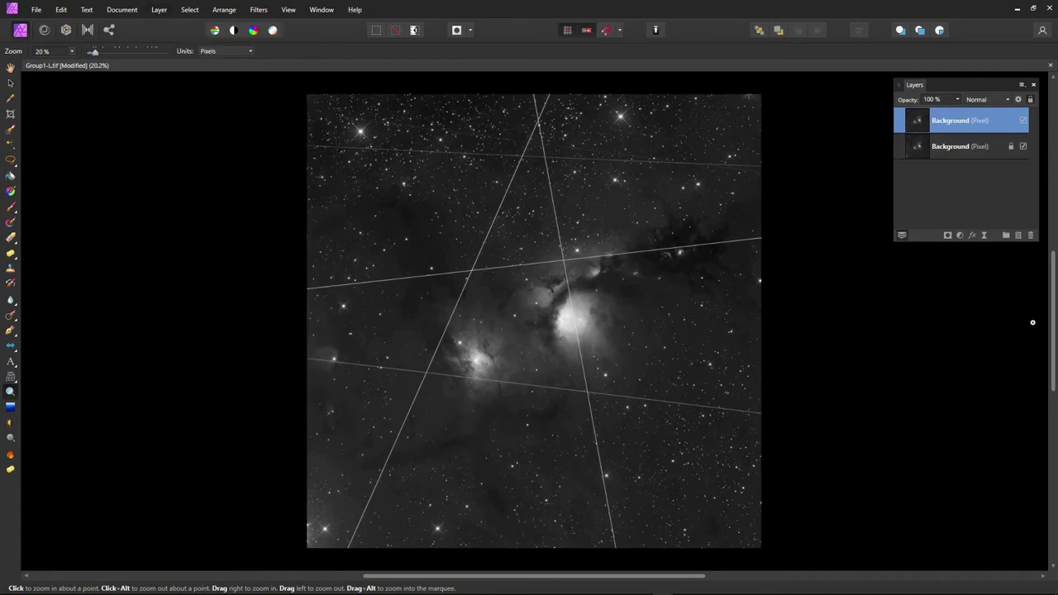
- Rename the duplicated upper layer as Corrected
{"action": "left_click", "coordinate": [1008, 146]}
{"action": "double_click", "coordinate": [953, 122]}
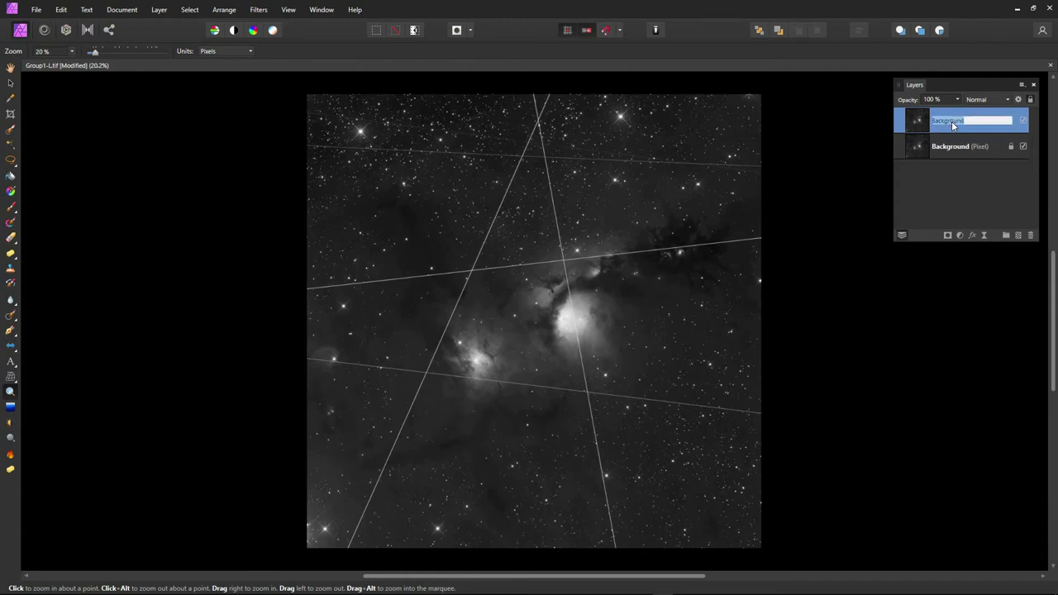
{"action": "type", "text": "Corrected"}
{"action": "key", "text": "Return"}
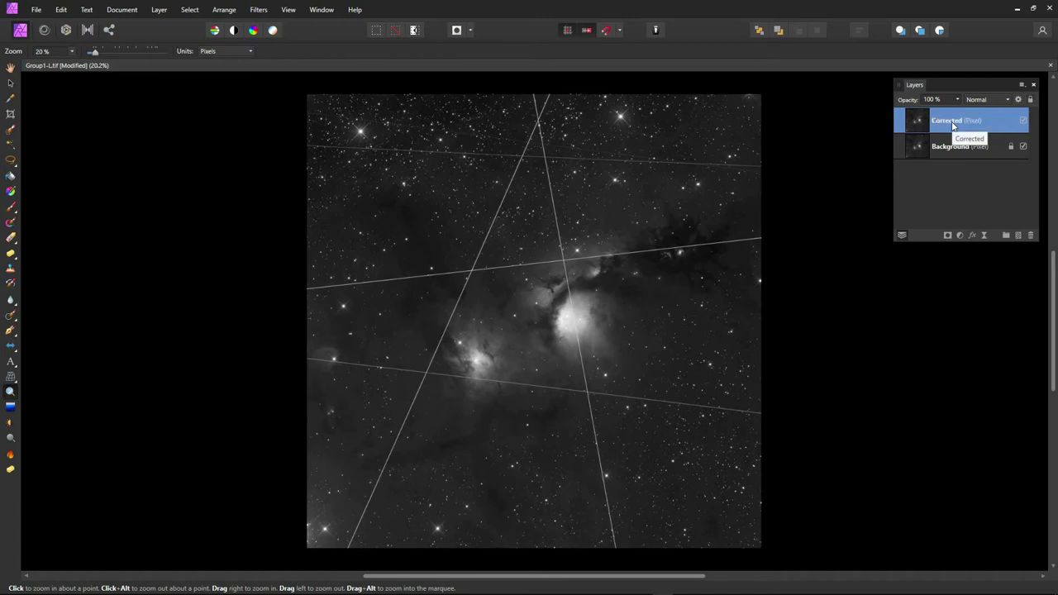
- Rename the original Background layer as Reality Check and make the Corrected layer active
{"action": "left_click", "coordinate": [950, 149]}
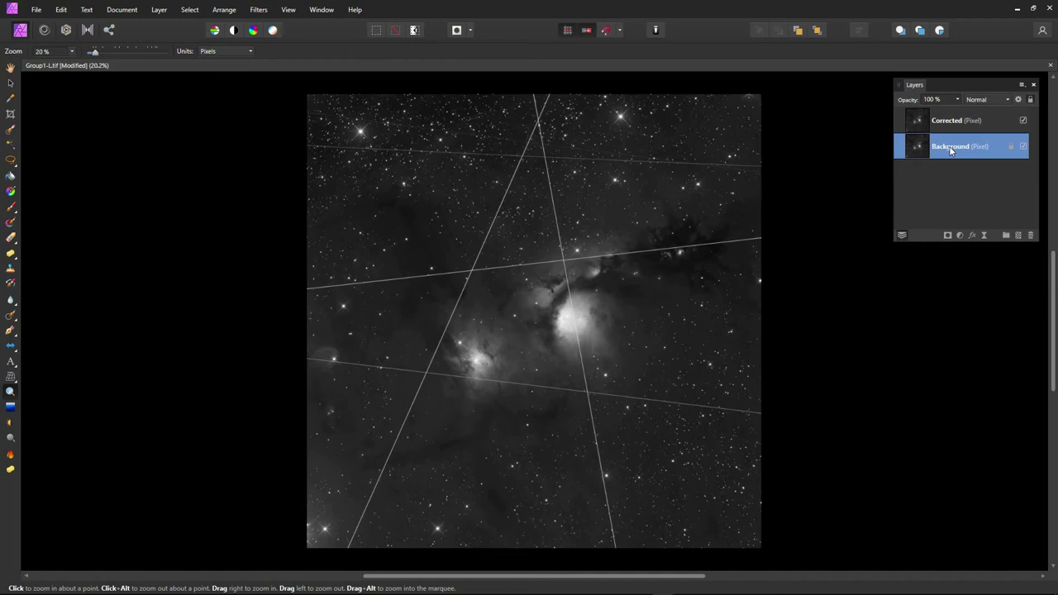
{"action": "double_click", "coordinate": [950, 150]}
{"action": "type", "text": "Reality Check"}
{"action": "key", "text": "Return"}
{"action": "left_click", "coordinate": [963, 124]}
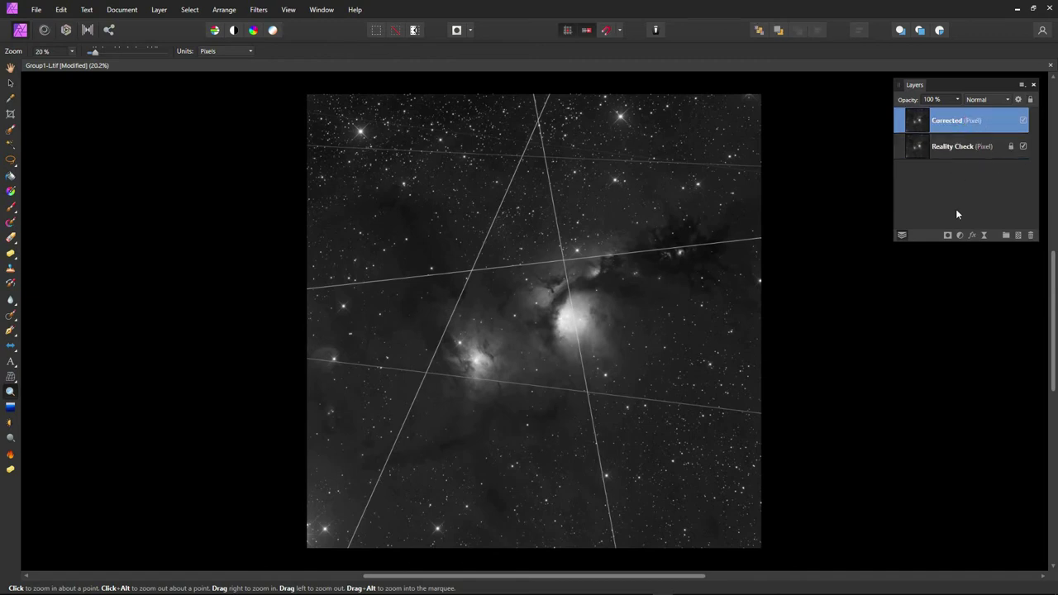
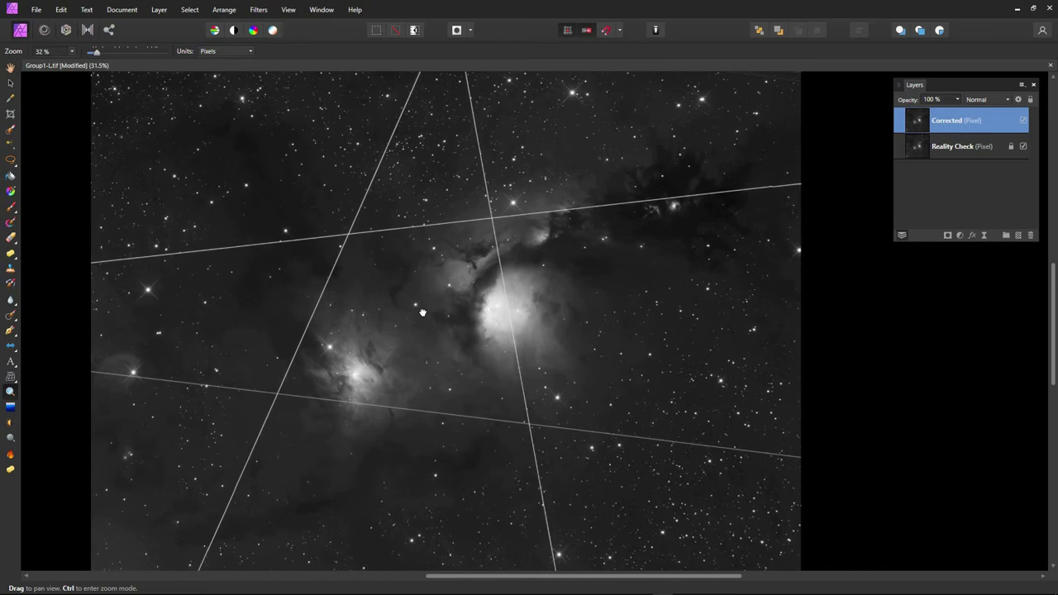
- Outline the brighter near-horizontal satellite trail across the full image width with a narrow closed Pen curve and convert it to a selection
{"action": "key", "text": "z"}
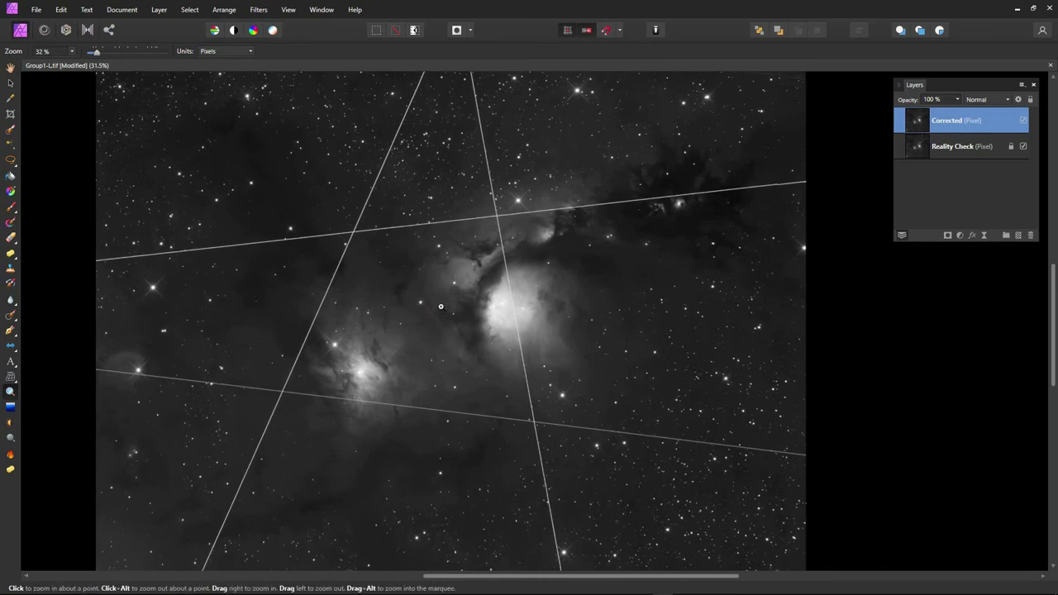
{"action": "left_click", "coordinate": [391, 291]}
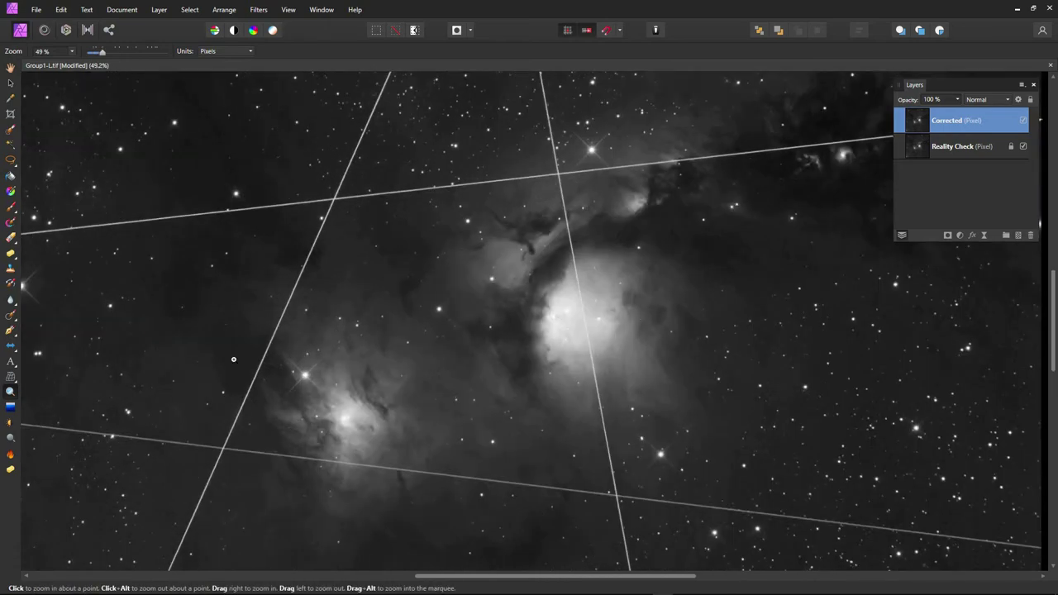
{"action": "key", "text": "space"}
{"action": "left_click_drag", "start_coordinate": [189, 323], "coordinate": [343, 452]}
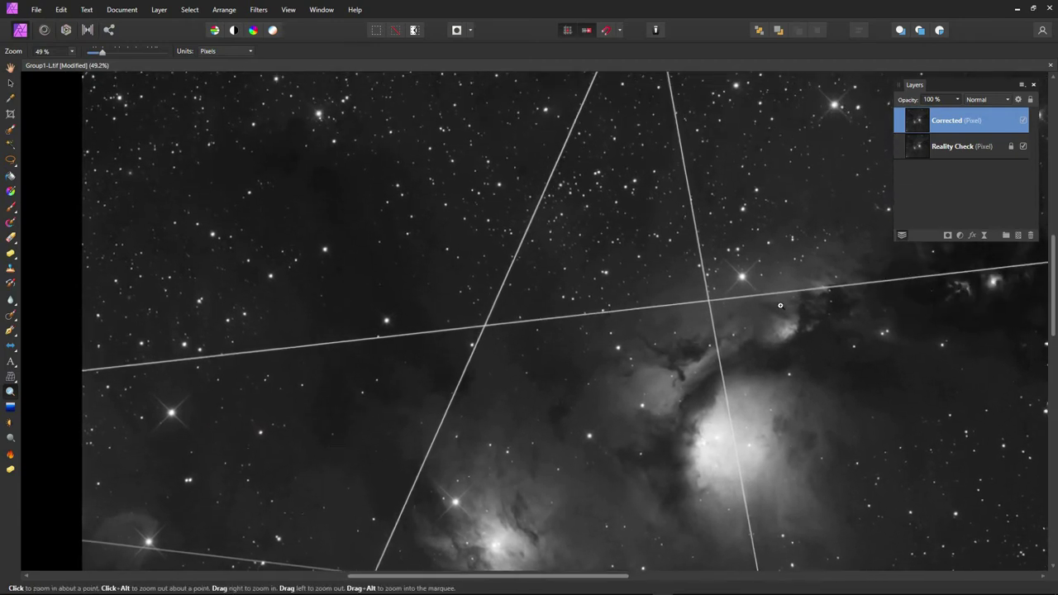
{"action": "left_click", "coordinate": [11, 330]}
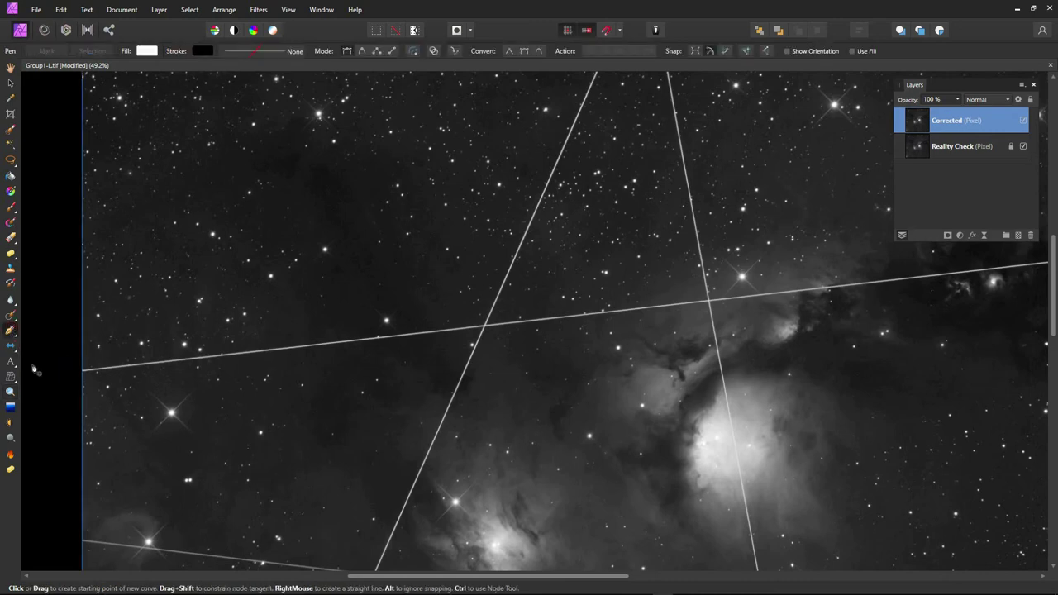
{"action": "left_click", "coordinate": [82, 369]}
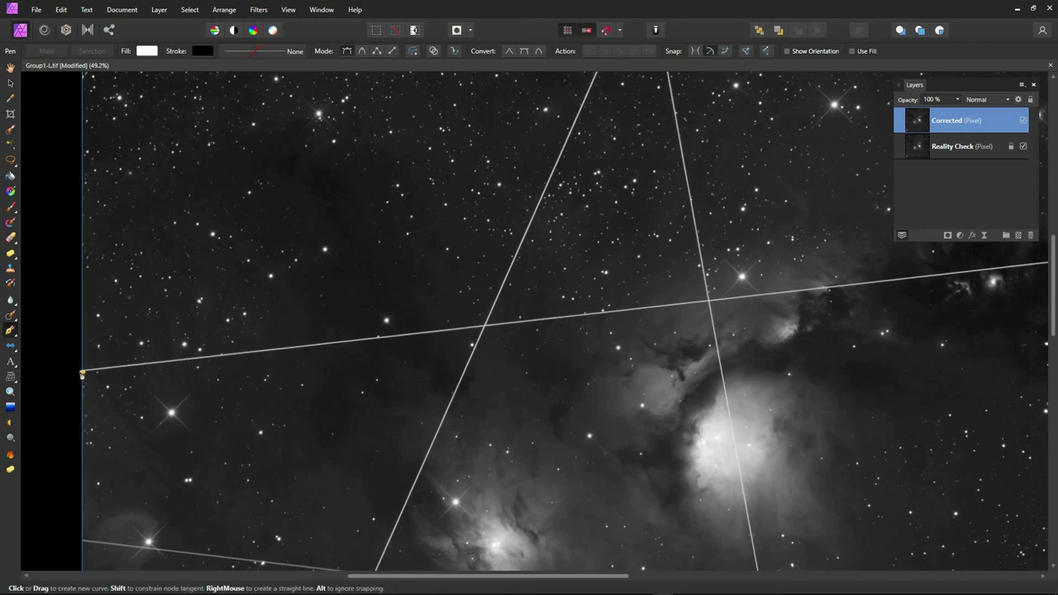
{"action": "left_click", "coordinate": [82, 368]}
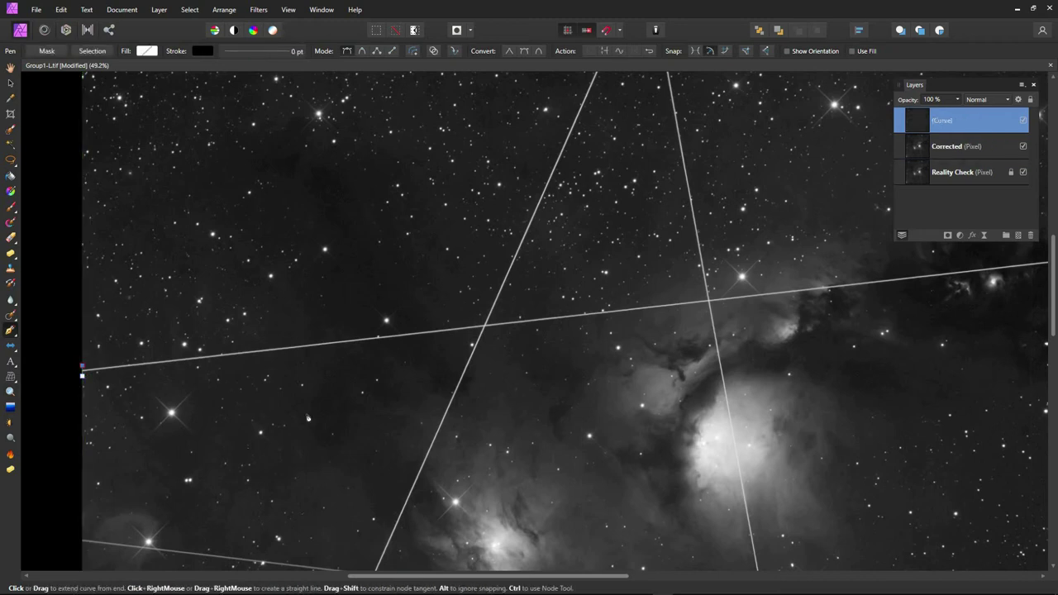
{"action": "left_click_drag", "start_coordinate": [797, 380], "coordinate": [397, 444]}
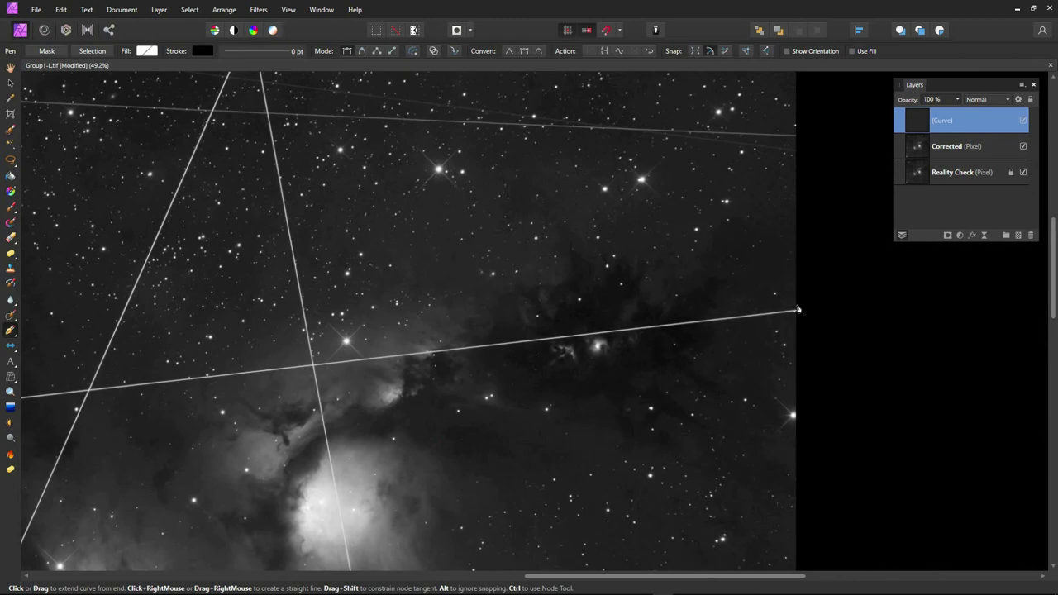
{"action": "left_click", "coordinate": [798, 307]}
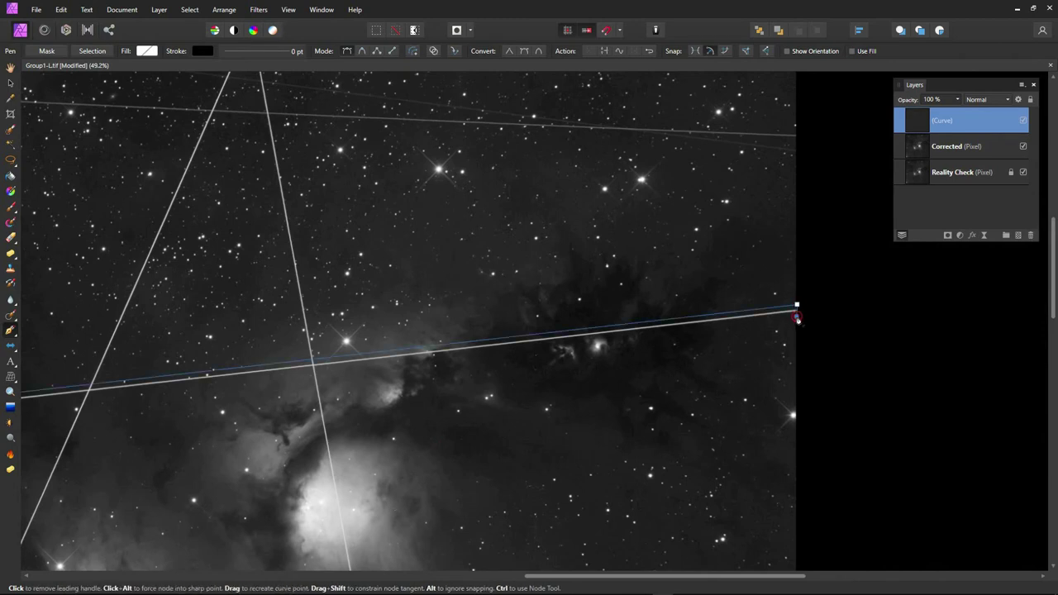
{"action": "left_click_drag", "start_coordinate": [62, 459], "coordinate": [641, 396]}
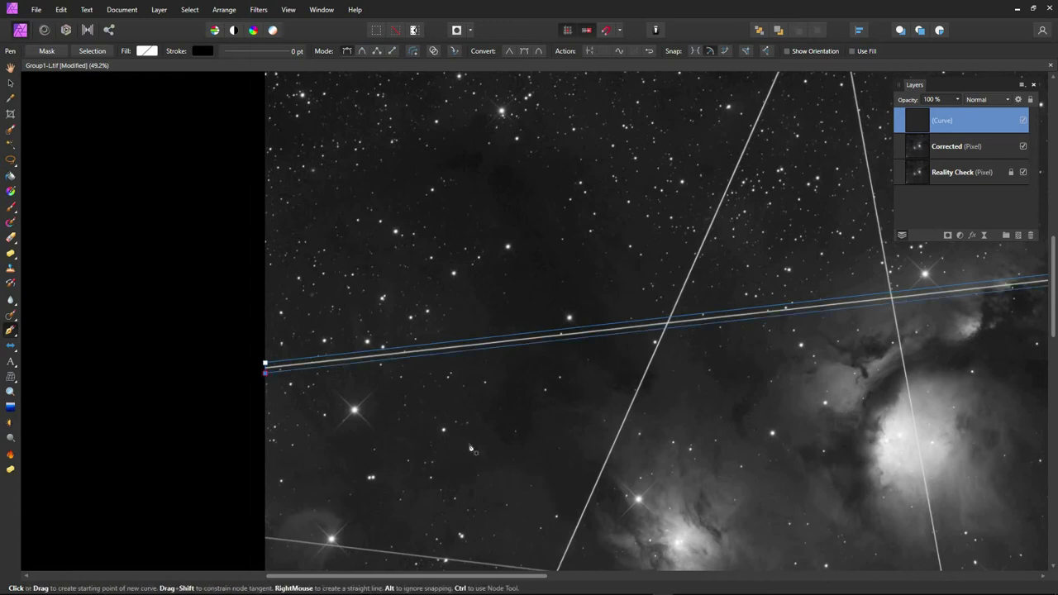
{"action": "left_click_drag", "start_coordinate": [755, 439], "coordinate": [567, 478]}
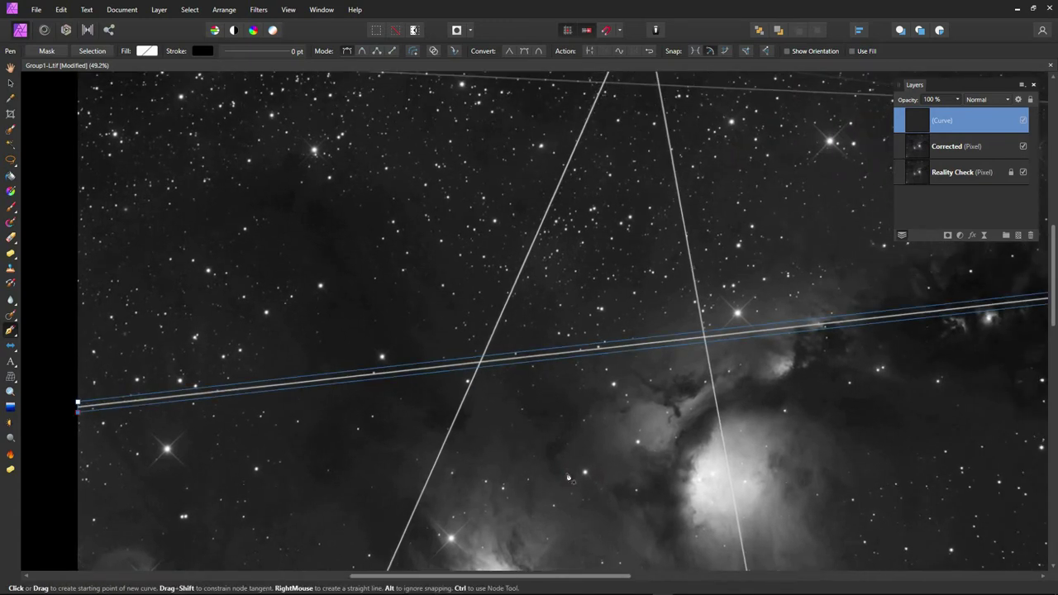
{"action": "left_click", "coordinate": [93, 52]}
- Inpaint the selected bright near-horizontal trail along its whole length on the Corrected layer and clear the selection
{"action": "scroll", "coordinate": [751, 367], "scroll_direction": "down", "scroll_amount": 2}
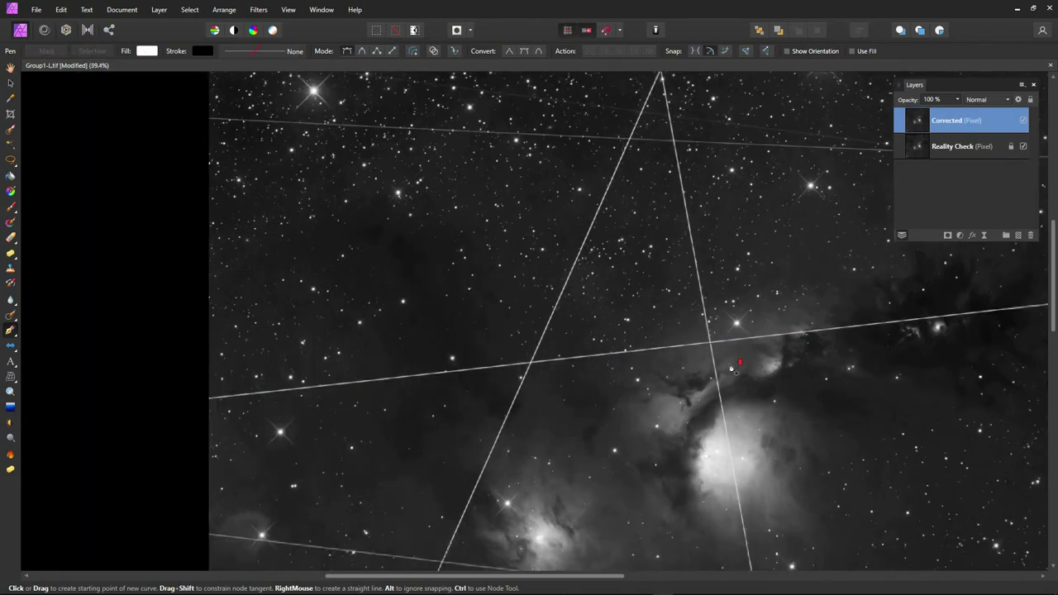
{"action": "left_click_drag", "start_coordinate": [727, 413], "coordinate": [624, 427]}
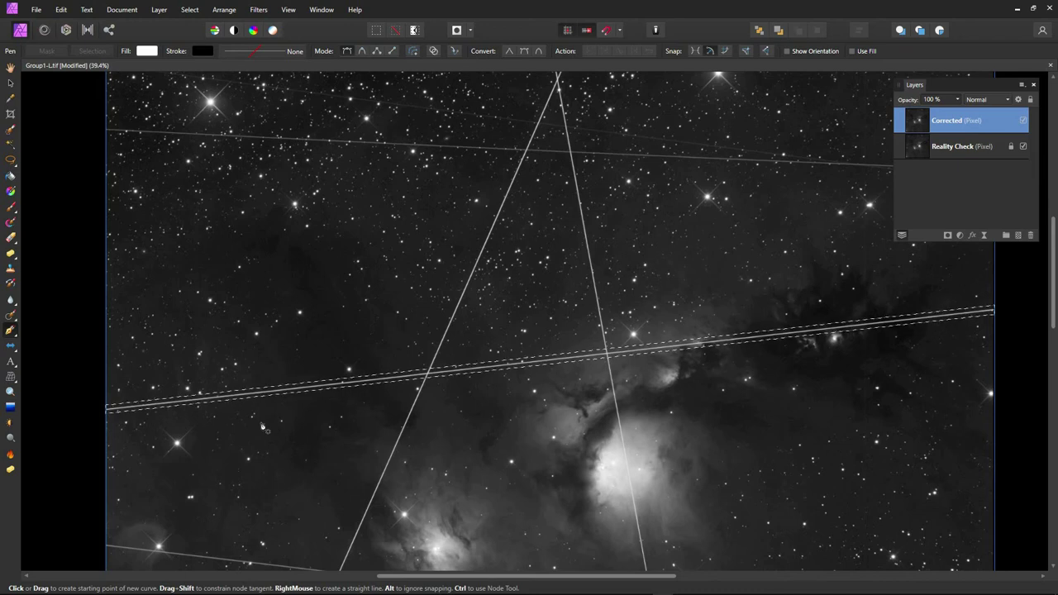
{"action": "left_click", "coordinate": [11, 315]}
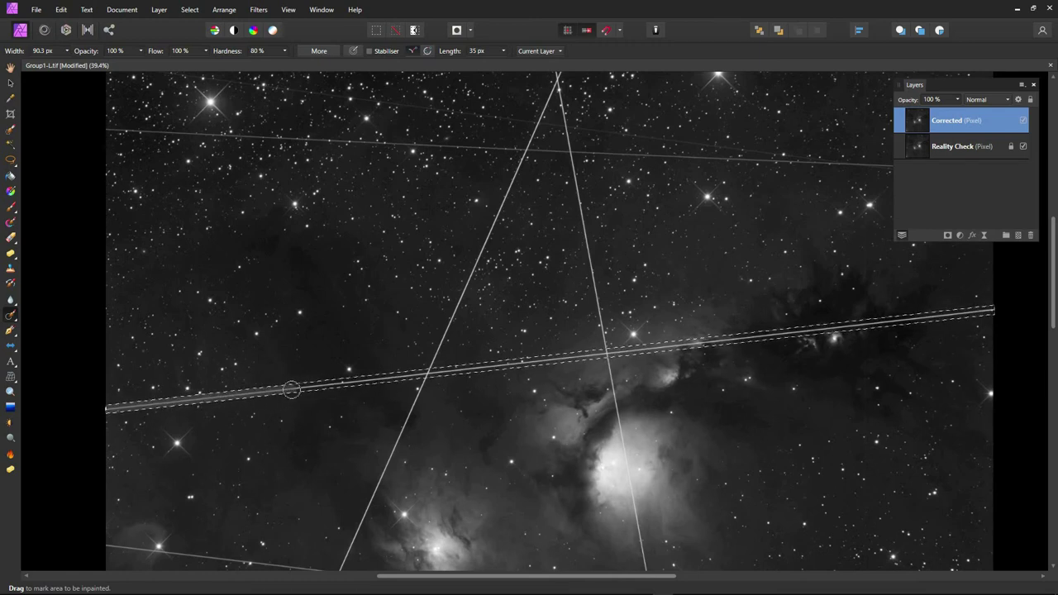
{"action": "left_click_drag", "start_coordinate": [352, 382], "coordinate": [1014, 309]}
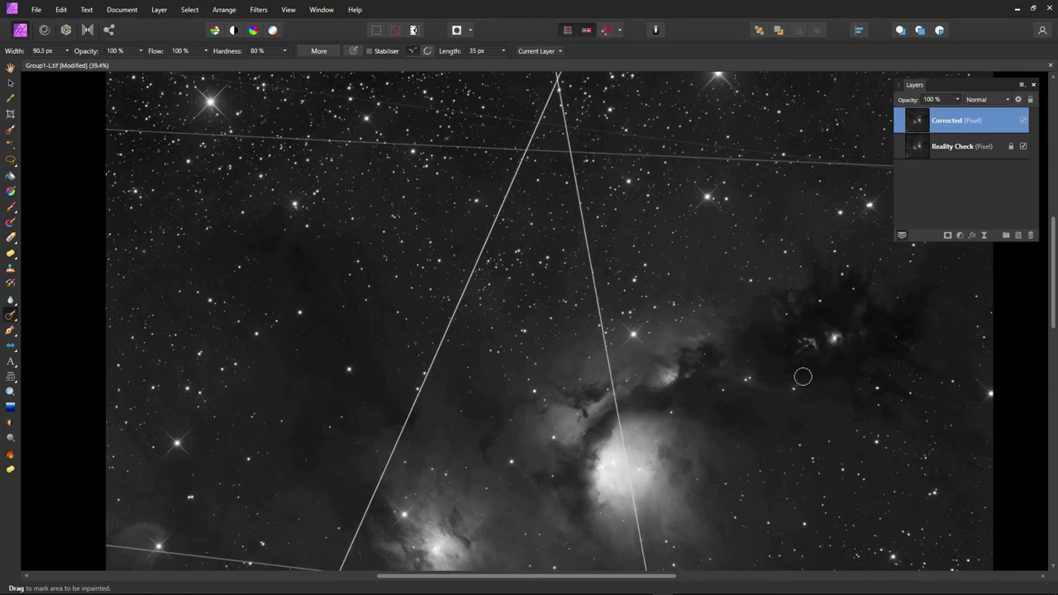
- Outline the fainter trail running below the two nebulae from edge to edge with a narrow closed Pen curve and convert it to a selection
{"action": "scroll", "coordinate": [319, 420], "scroll_direction": "up", "scroll_amount": 1}
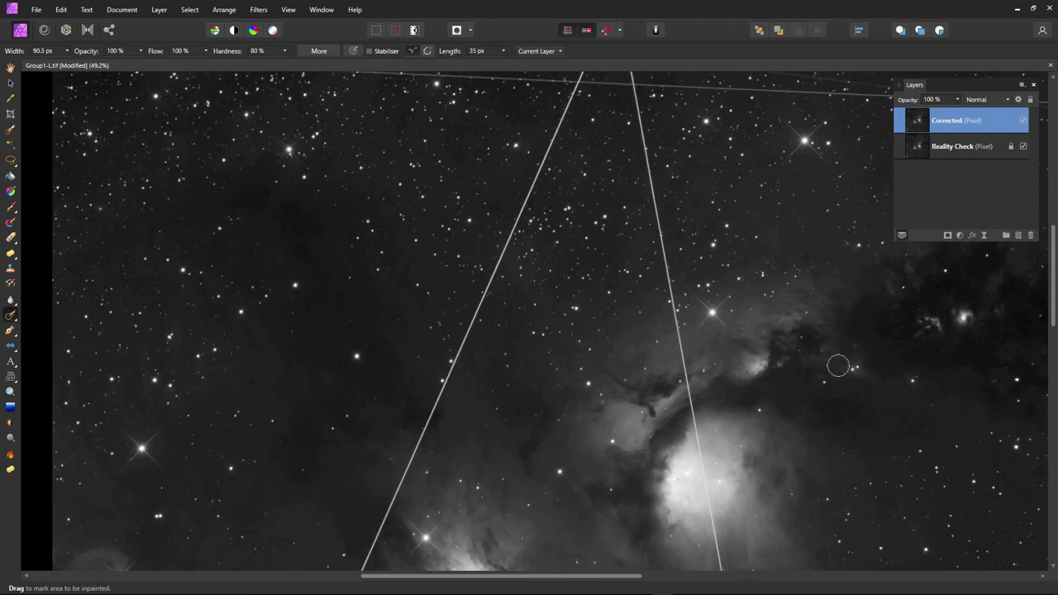
{"action": "scroll", "coordinate": [668, 331], "scroll_direction": "down", "scroll_amount": 3}
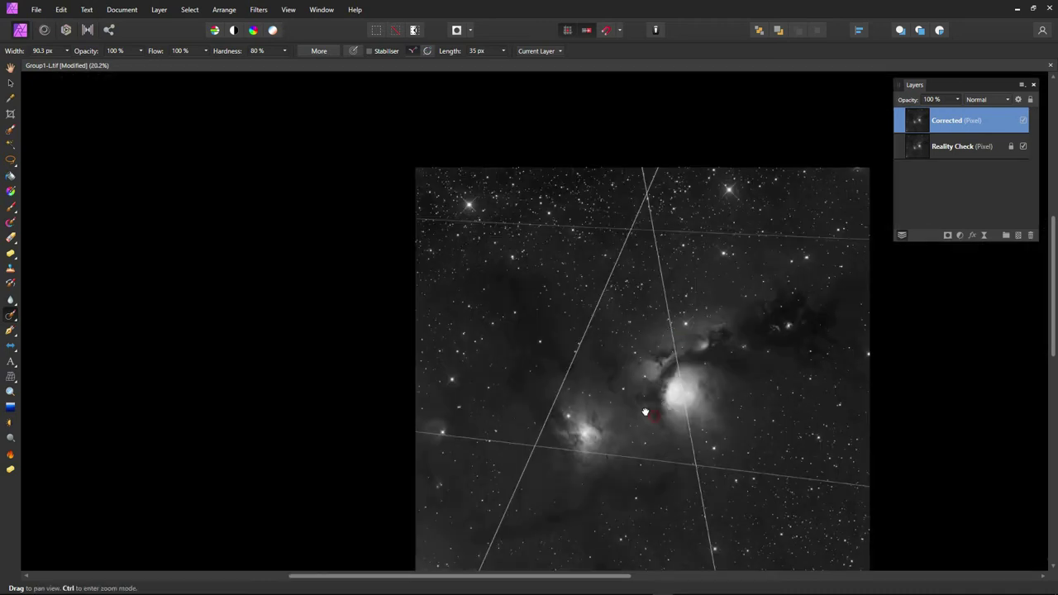
{"action": "left_click_drag", "start_coordinate": [653, 414], "coordinate": [532, 350]}
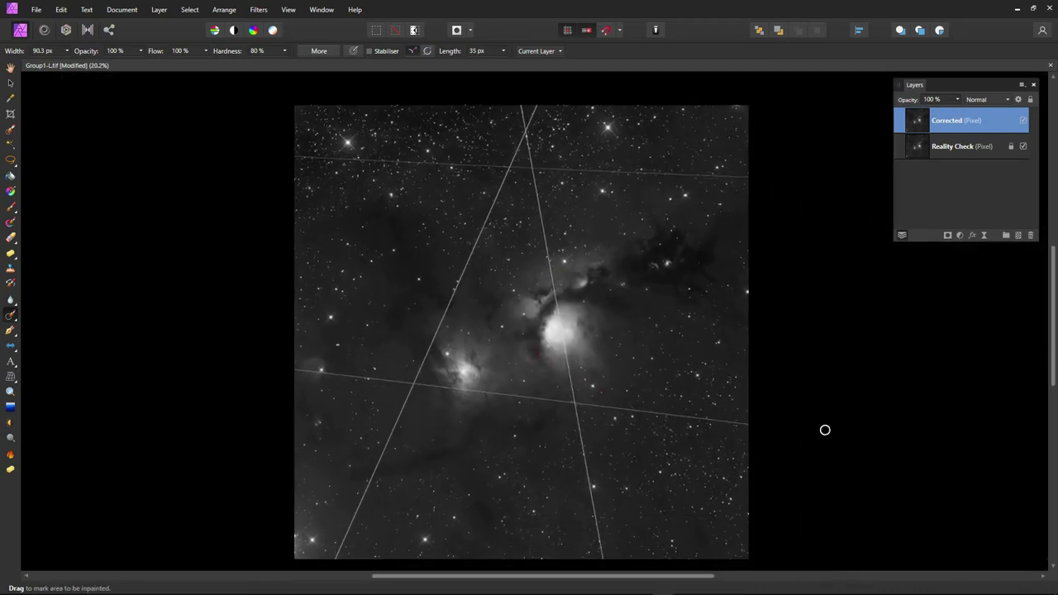
{"action": "scroll", "coordinate": [330, 400], "scroll_direction": "up", "scroll_amount": 2}
{"action": "scroll", "coordinate": [327, 396], "scroll_direction": "up", "scroll_amount": 2}
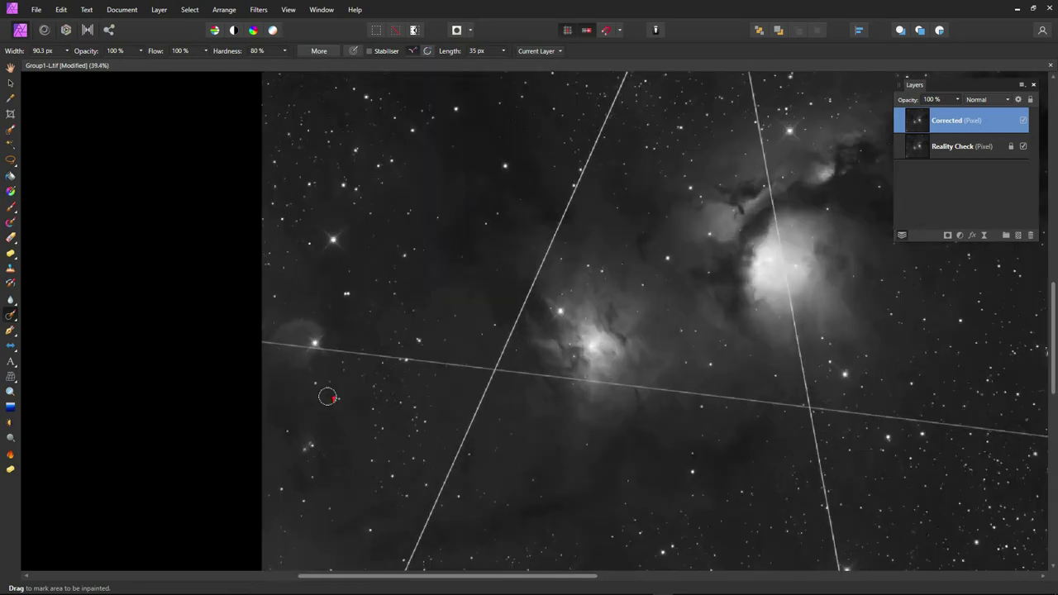
{"action": "left_click", "coordinate": [11, 330]}
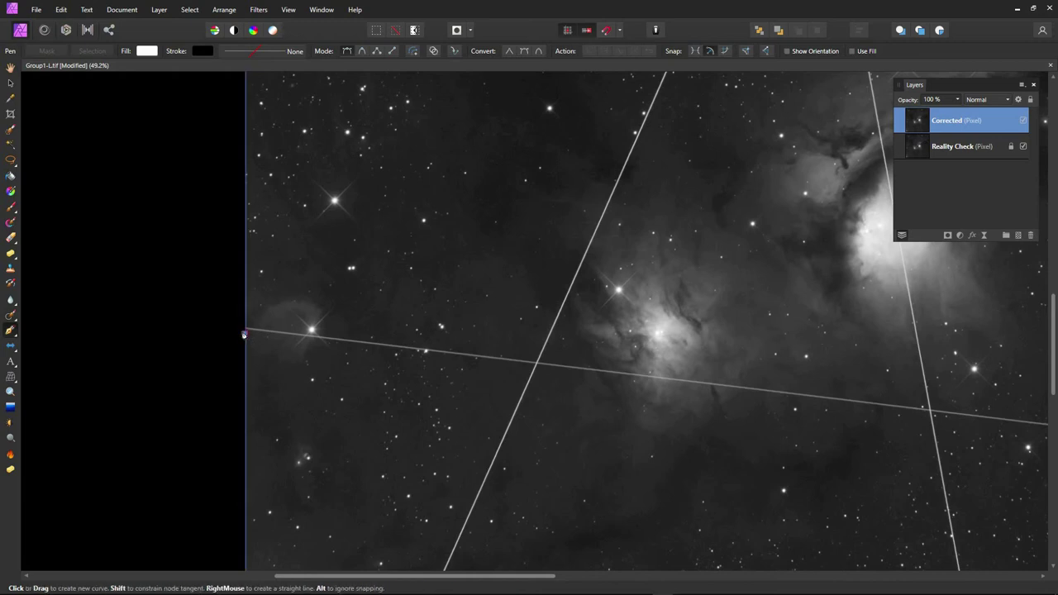
{"action": "left_click_drag", "start_coordinate": [246, 334], "coordinate": [245, 323]}
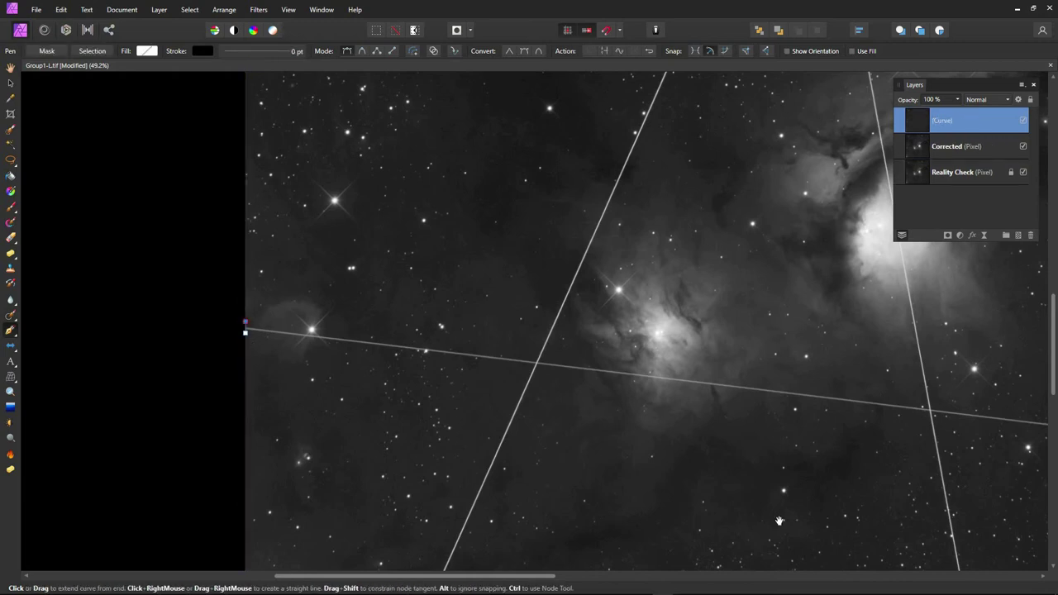
{"action": "left_click_drag", "start_coordinate": [578, 372], "coordinate": [225, 343]}
{"action": "left_click", "coordinate": [1003, 433]}
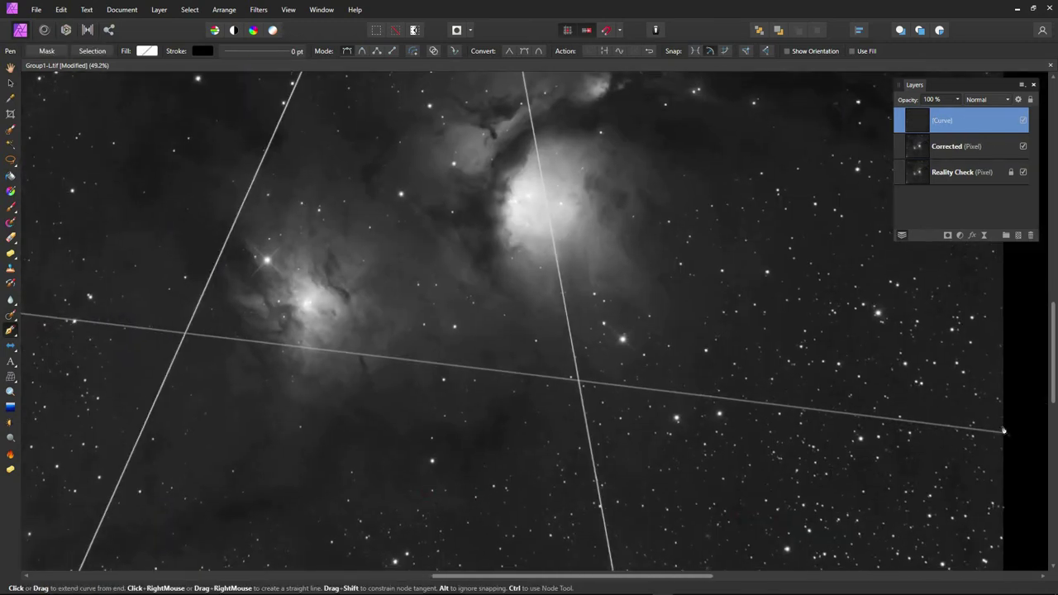
{"action": "left_click", "coordinate": [1002, 428]}
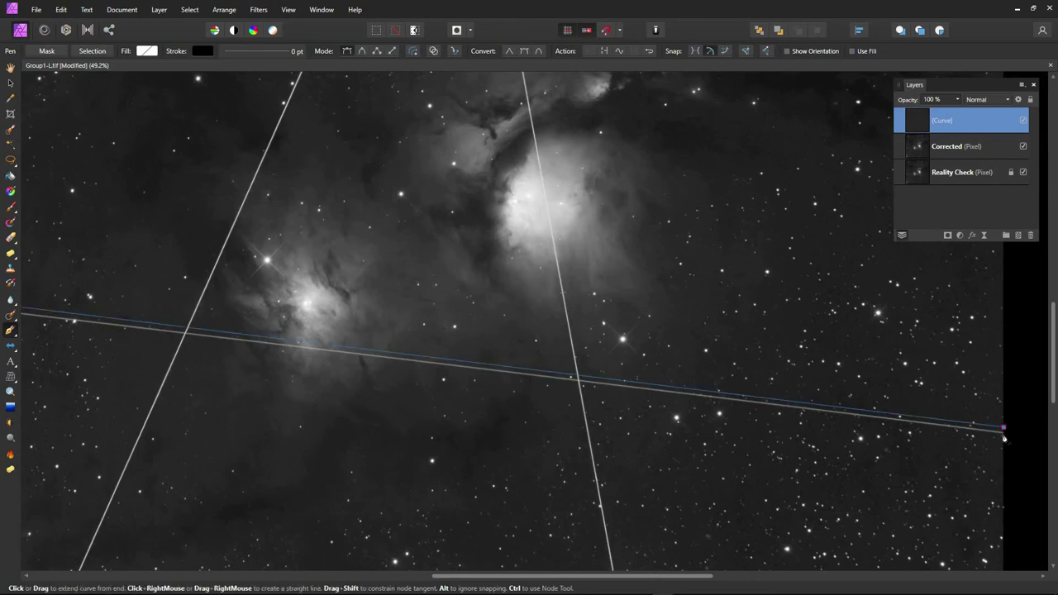
{"action": "scroll", "coordinate": [330, 365], "scroll_direction": "left", "scroll_amount": 5}
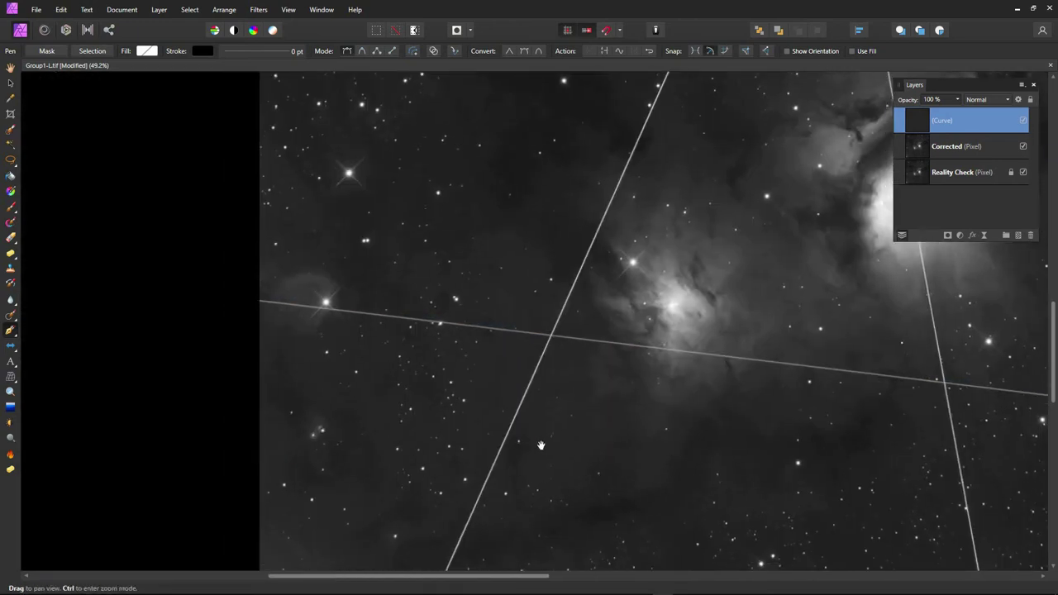
{"action": "left_click", "coordinate": [259, 305]}
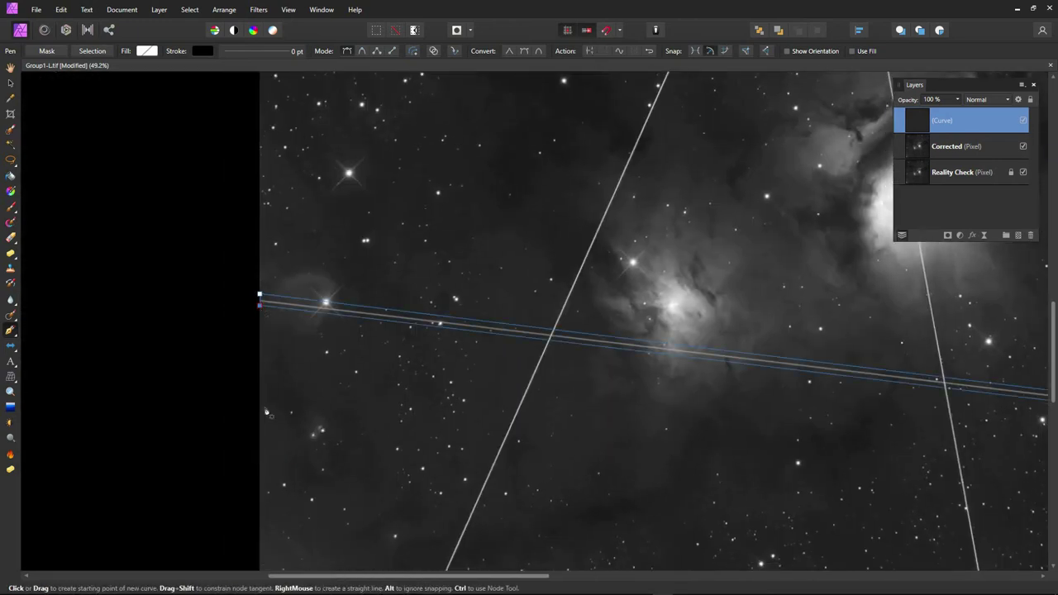
{"action": "left_click", "coordinate": [91, 51]}
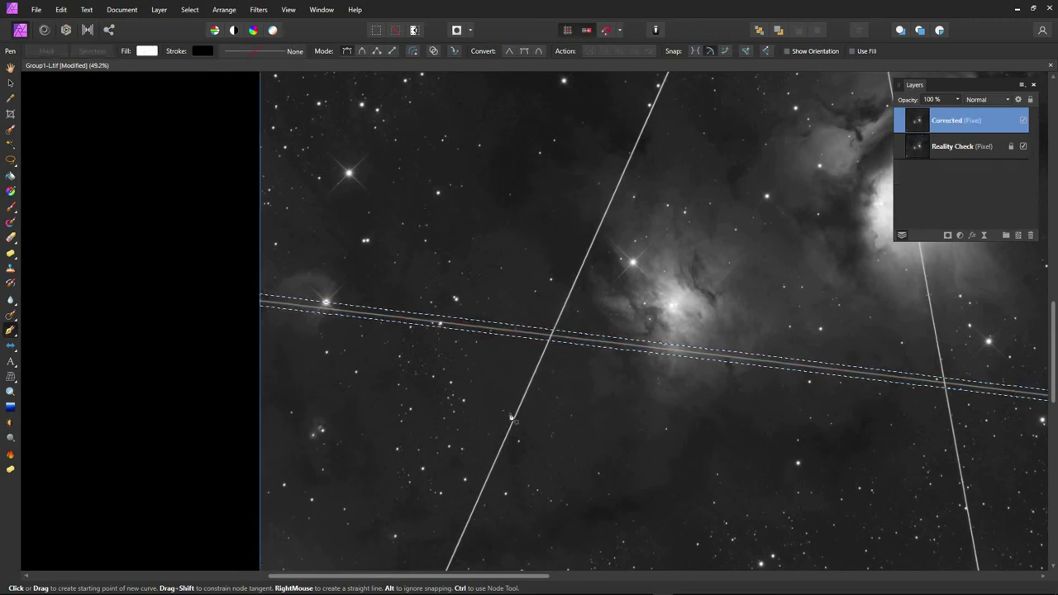
- Inpaint the selected faint trail below the nebulae along its whole length on the Corrected layer and clear the selection
{"action": "scroll", "coordinate": [533, 413], "scroll_direction": "down", "scroll_amount": 2}
{"action": "left_click_drag", "start_coordinate": [720, 466], "coordinate": [592, 432]}
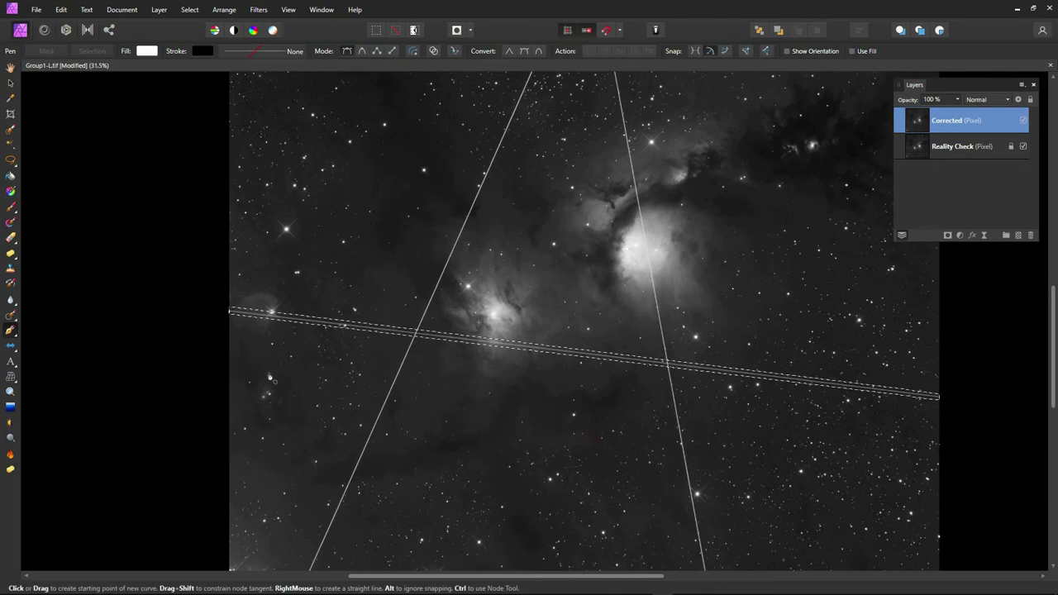
{"action": "left_click", "coordinate": [10, 315]}
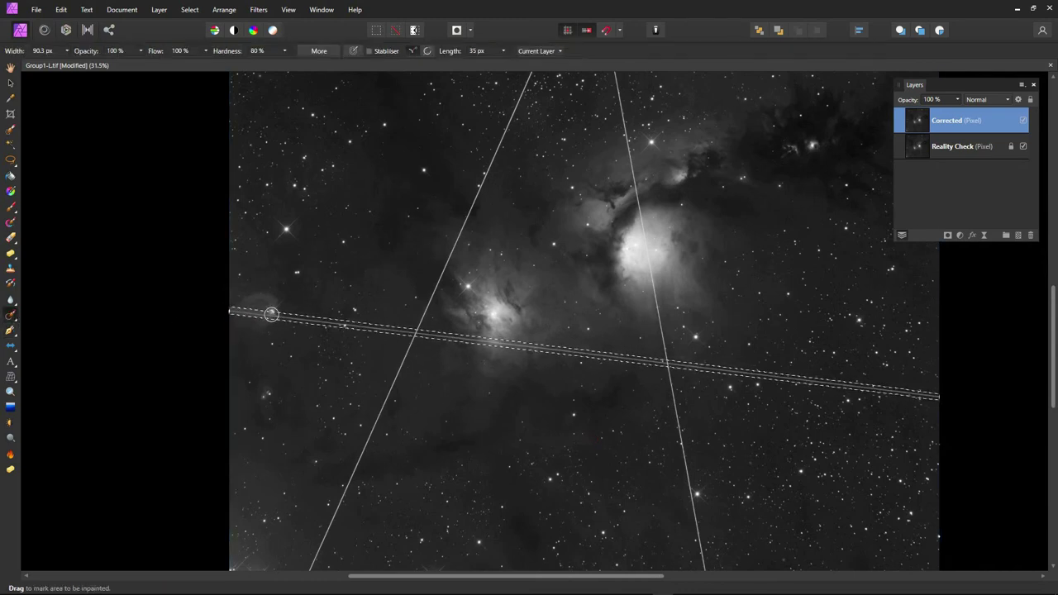
{"action": "left_click_drag", "start_coordinate": [311, 319], "coordinate": [979, 402]}
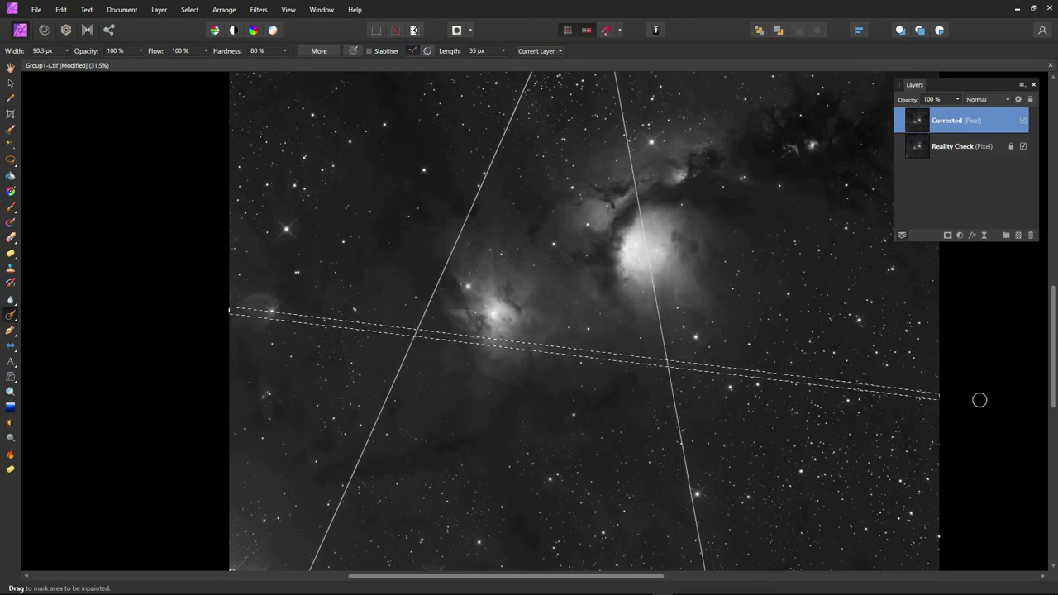
{"action": "key", "text": "ctrl+d"}
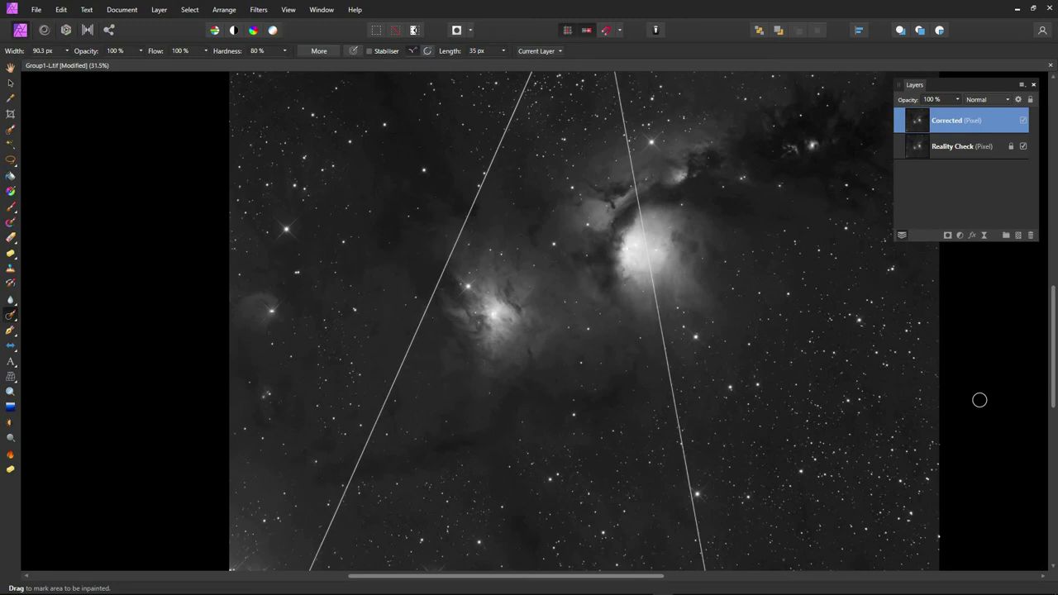
- Hide and show the Corrected layer to compare the repaired areas with the Reality Check layer
{"action": "left_click", "coordinate": [1024, 121]}
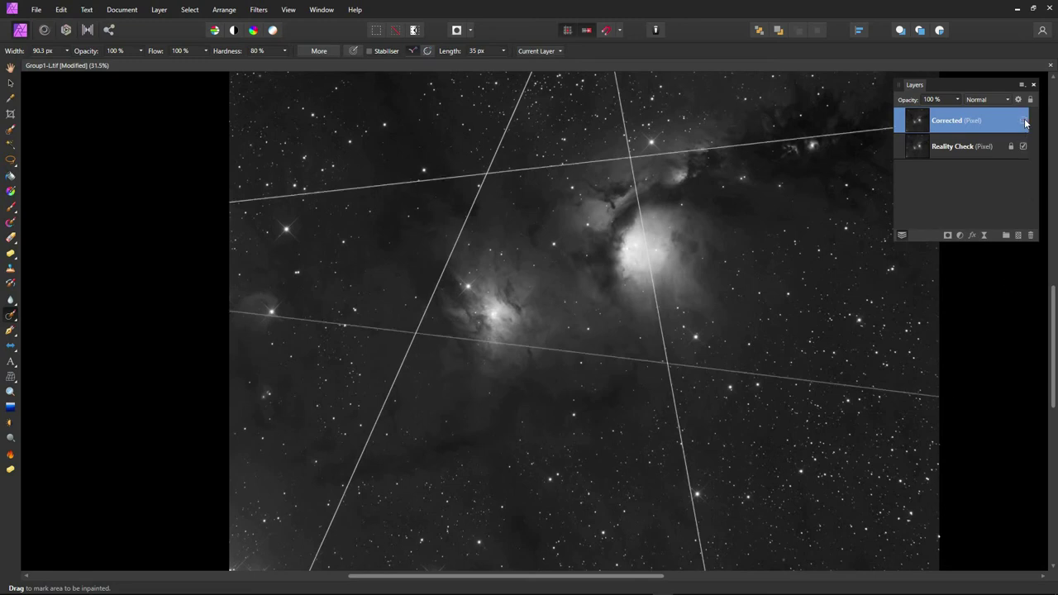
{"action": "left_click", "coordinate": [1024, 122]}
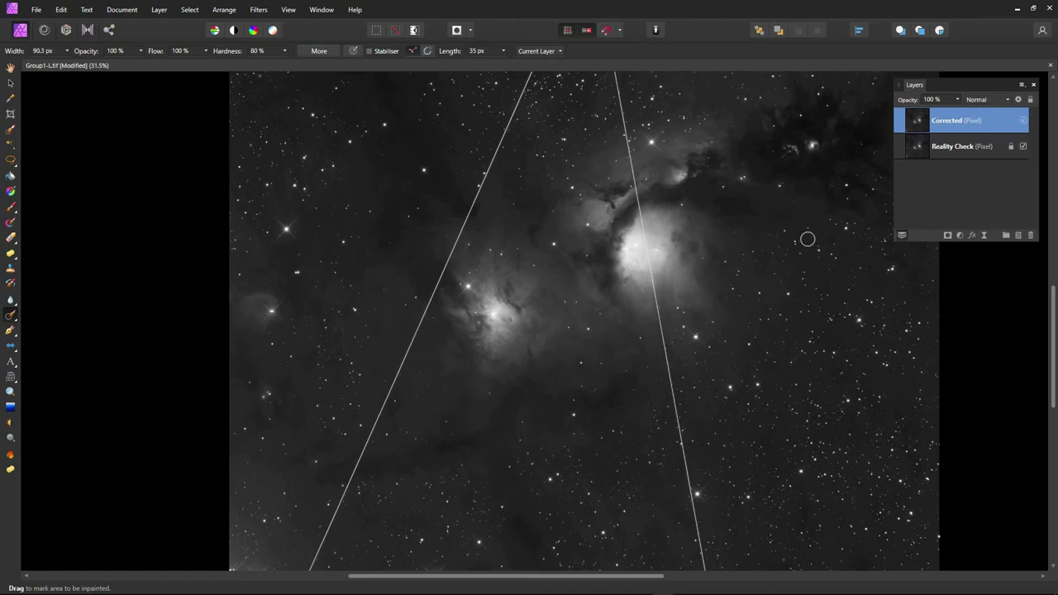
- Outline the steep trail section crossing the brighter nebula with a narrow closed Pen curve and convert it to a selection
{"action": "left_click_drag", "start_coordinate": [789, 289], "coordinate": [647, 350]}
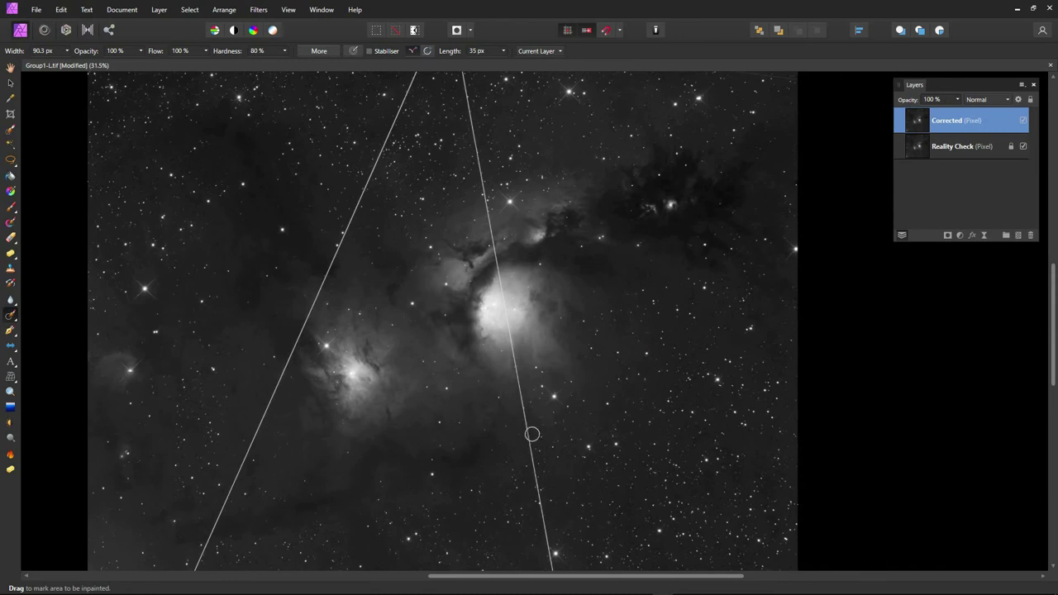
{"action": "scroll", "coordinate": [506, 291], "scroll_direction": "up", "scroll_amount": 2}
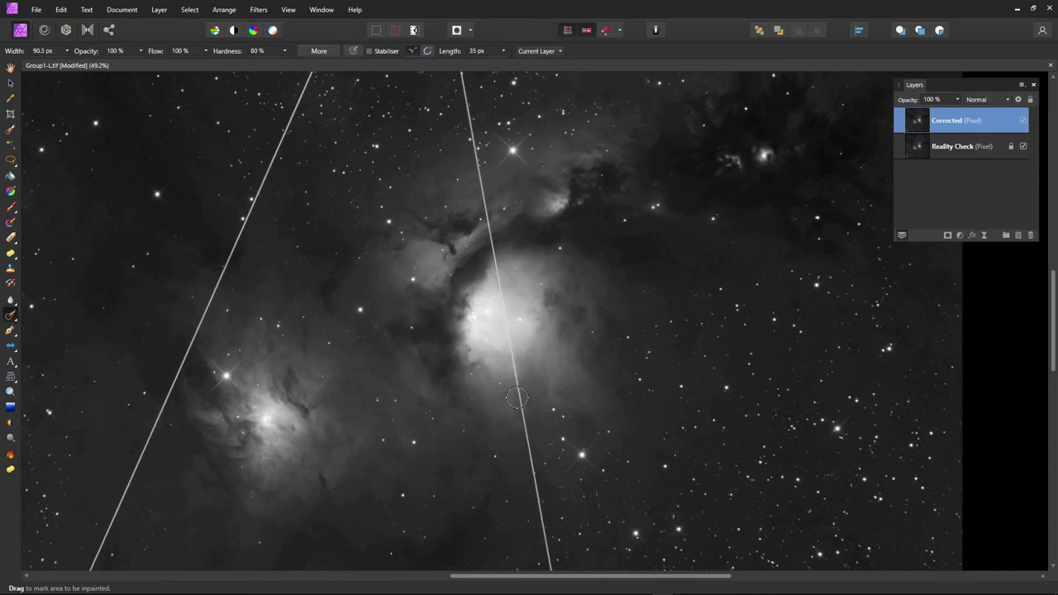
{"action": "left_click", "coordinate": [11, 332]}
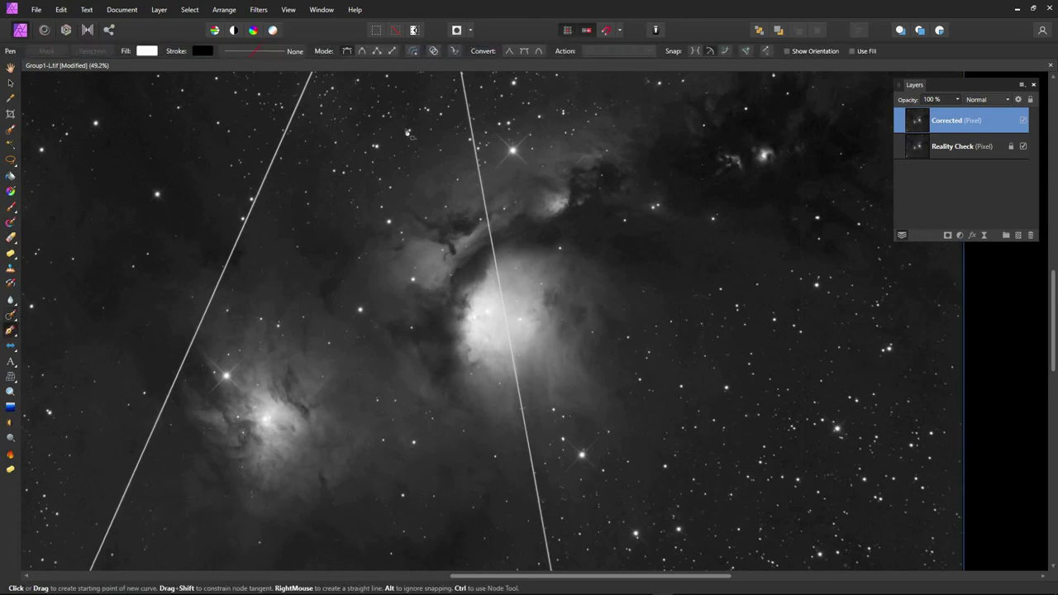
{"action": "left_click", "coordinate": [465, 114]}
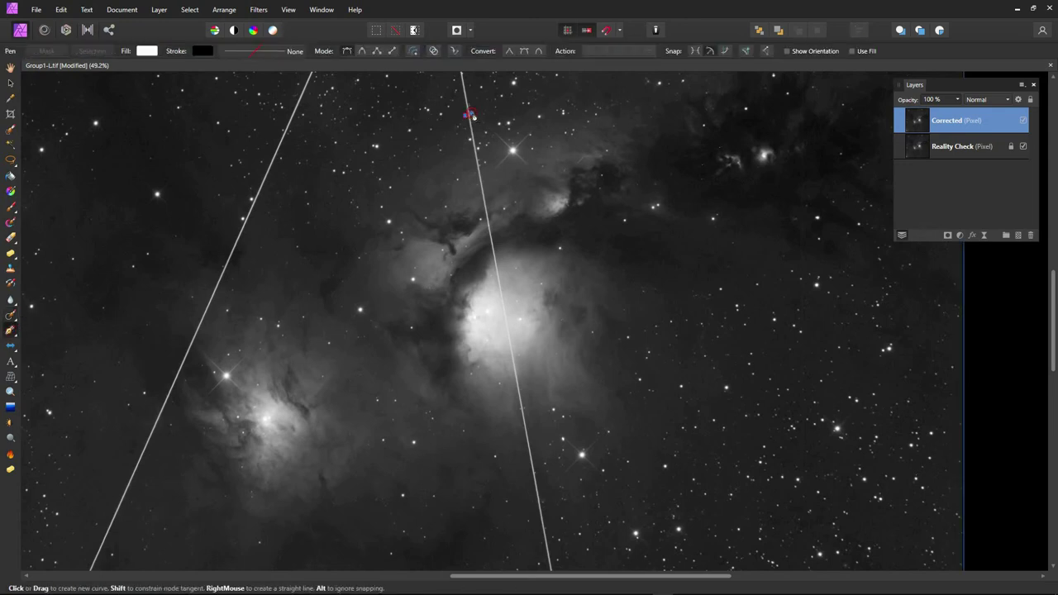
{"action": "left_click", "coordinate": [467, 115]}
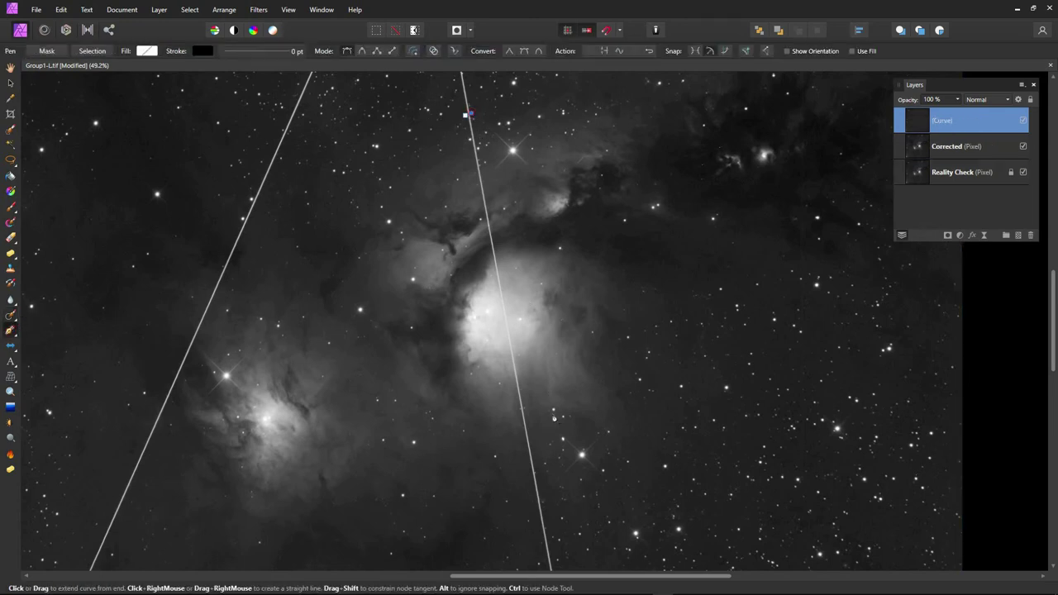
{"action": "left_click", "coordinate": [537, 486]}
{"action": "left_click", "coordinate": [467, 115]}
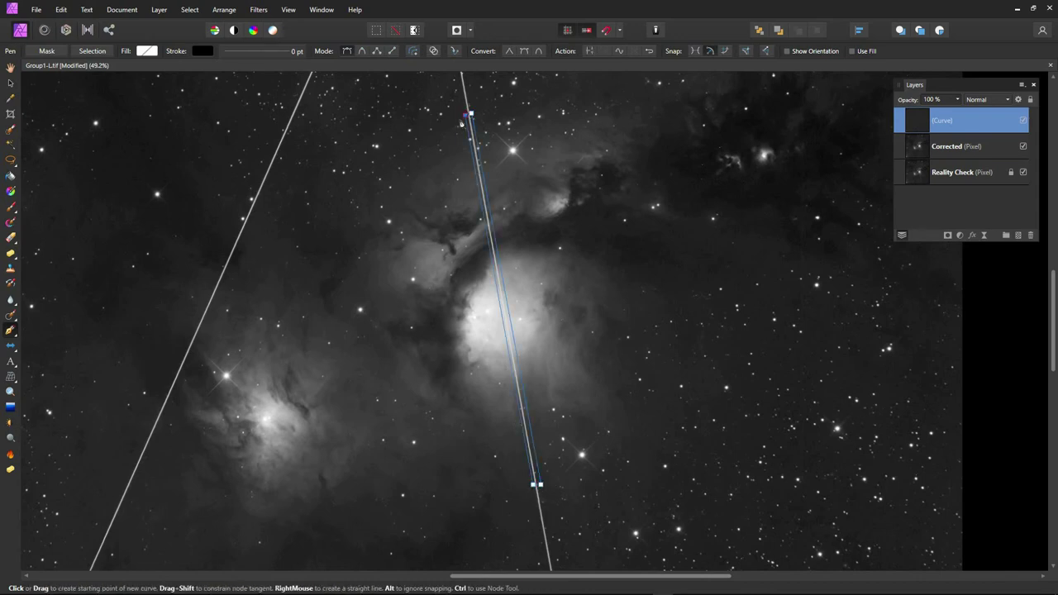
{"action": "left_click", "coordinate": [91, 52]}
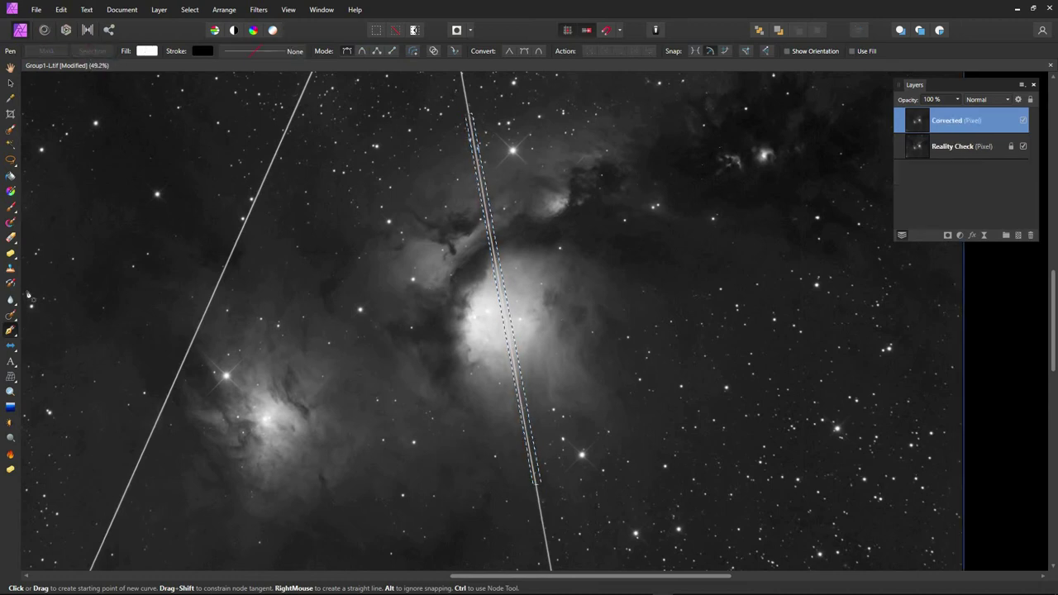
- Inpaint the selected trail section over the brighter nebula on the Corrected layer and clear the selection
{"action": "left_click", "coordinate": [11, 315]}
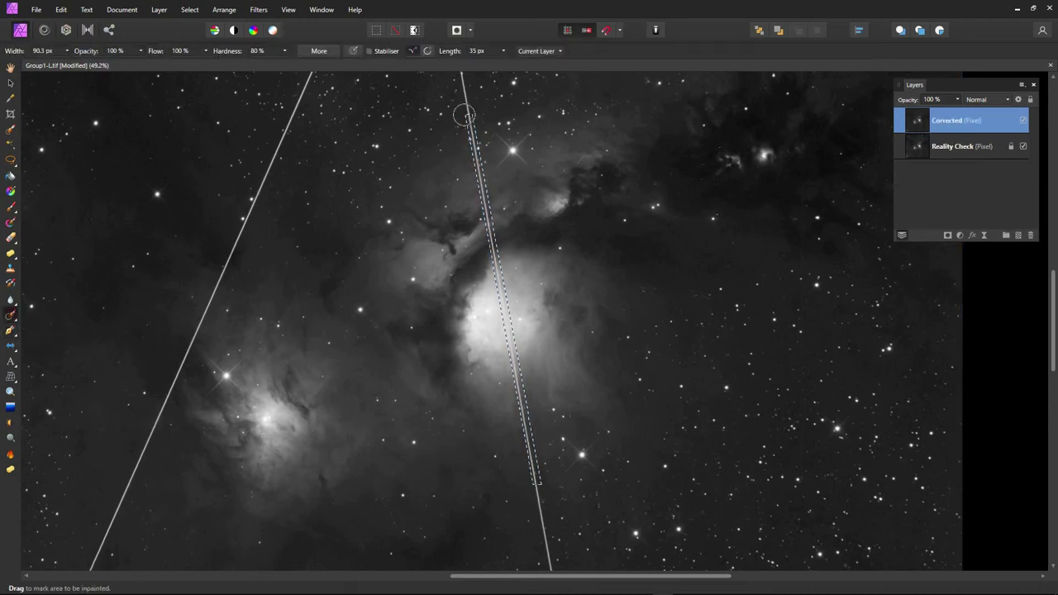
{"action": "left_click_drag", "start_coordinate": [469, 119], "coordinate": [540, 488]}
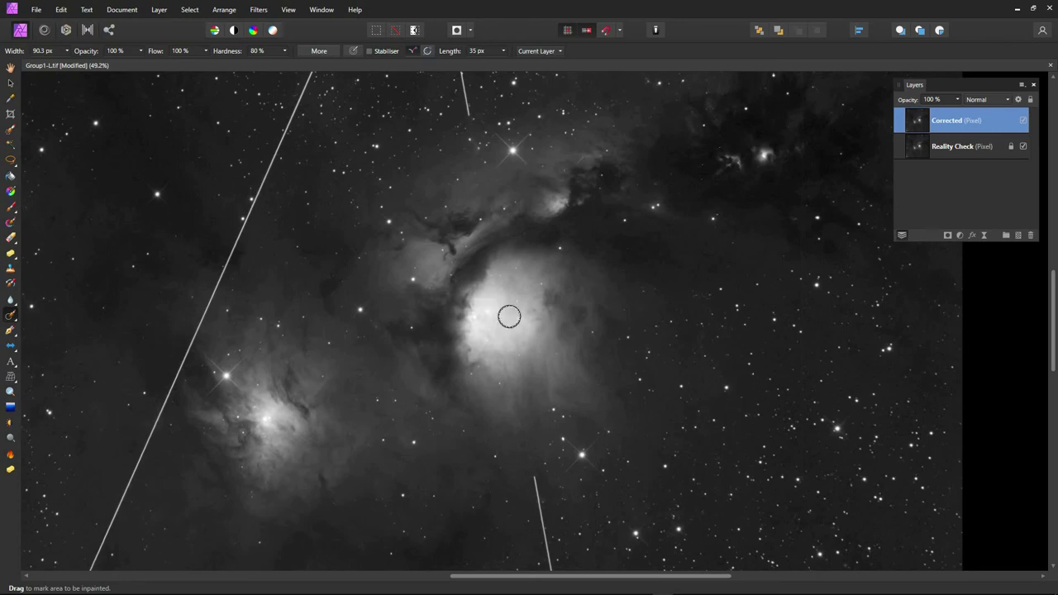
{"action": "scroll", "coordinate": [513, 309], "scroll_direction": "up", "scroll_amount": 3}
{"action": "scroll", "coordinate": [669, 328], "scroll_direction": "down", "scroll_amount": 3}
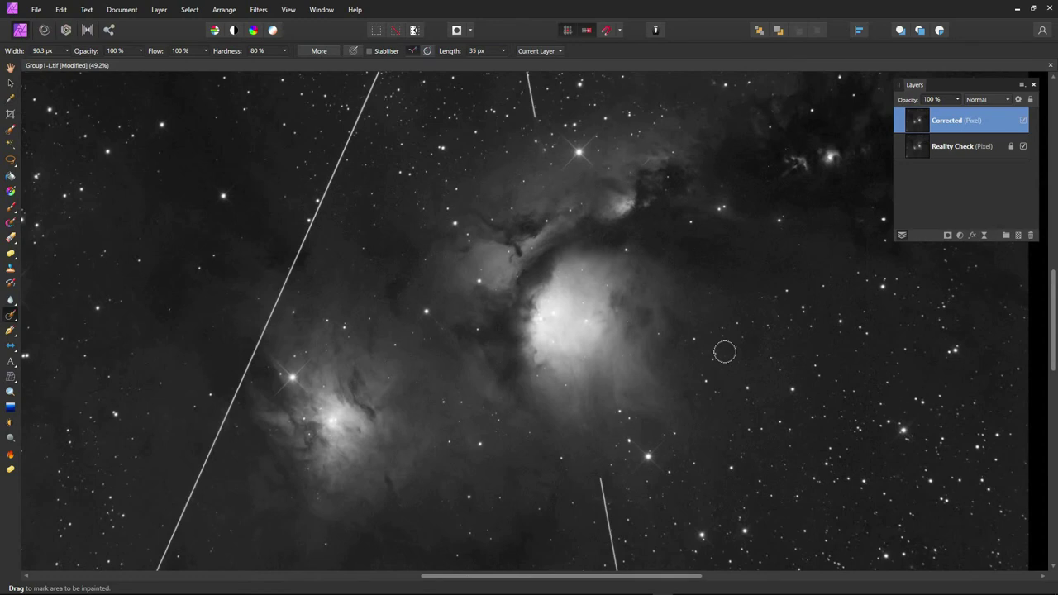
- Hide and show the Corrected layer to compare the inpainted nebula area with the Reality Check layer
{"action": "scroll", "coordinate": [637, 373], "scroll_direction": "down", "scroll_amount": 2}
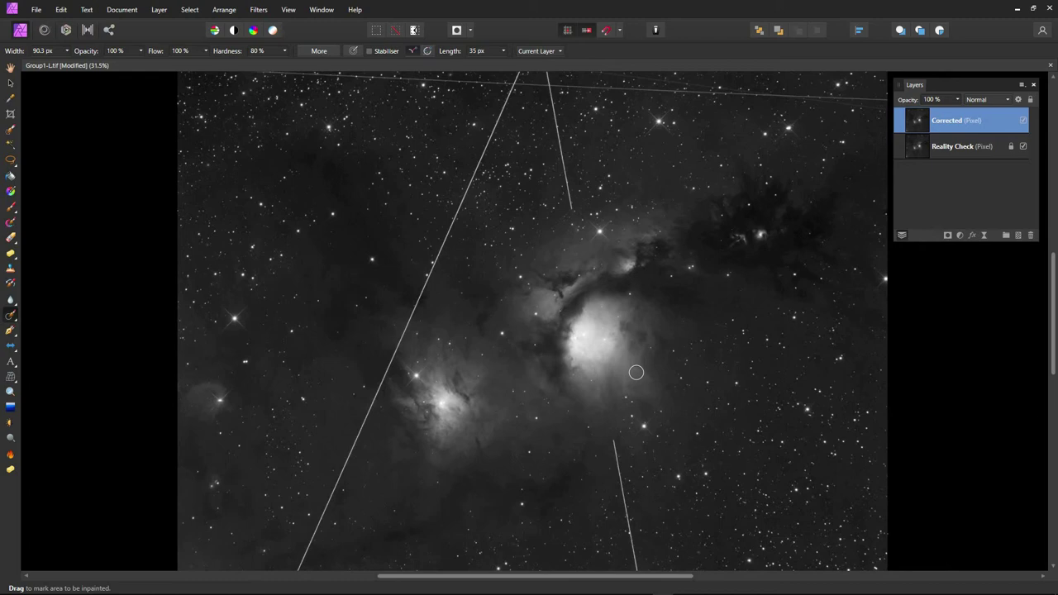
{"action": "left_click", "coordinate": [1024, 121]}
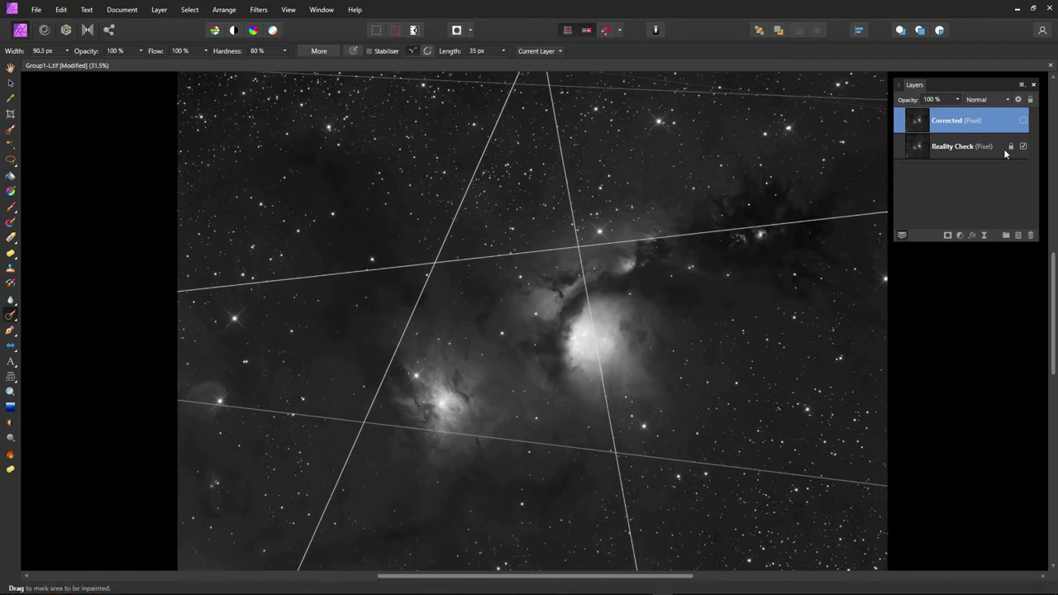
{"action": "left_click", "coordinate": [1024, 121]}
{"action": "scroll", "coordinate": [302, 377], "scroll_direction": "up", "scroll_amount": 2}
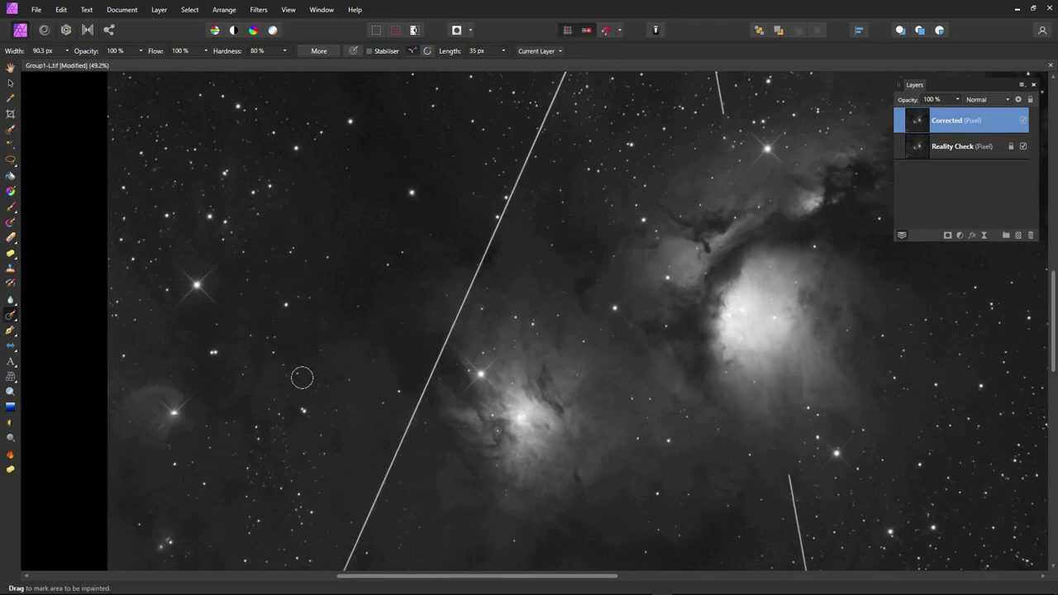
- Enlarge the Erase Brush to 160.9 px and preview the underlying Reality Check layer along the path of the removed near-horizontal trail
{"action": "left_click", "coordinate": [11, 238]}
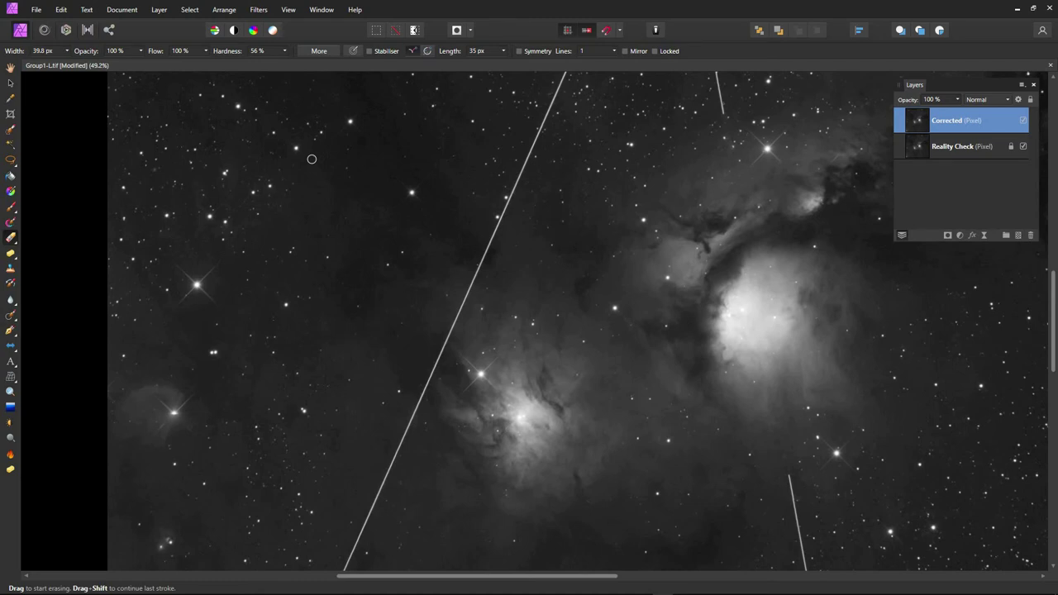
{"action": "key", "text": "bracketright"}
{"action": "key", "text": "bracketright"}
{"action": "key", "text": "bracketright"}
{"action": "key", "text": "bracketright"}
{"action": "key", "text": "bracketright"}
{"action": "key", "text": "bracketright"}
{"action": "mouse_move", "coordinate": [237, 231]}
{"action": "left_mouse_down"}
{"action": "mouse_move", "coordinate": [117, 246]}
{"action": "mouse_move", "coordinate": [207, 232]}
{"action": "left_mouse_up"}
{"action": "scroll", "coordinate": [266, 224], "scroll_direction": "up", "scroll_amount": 5}
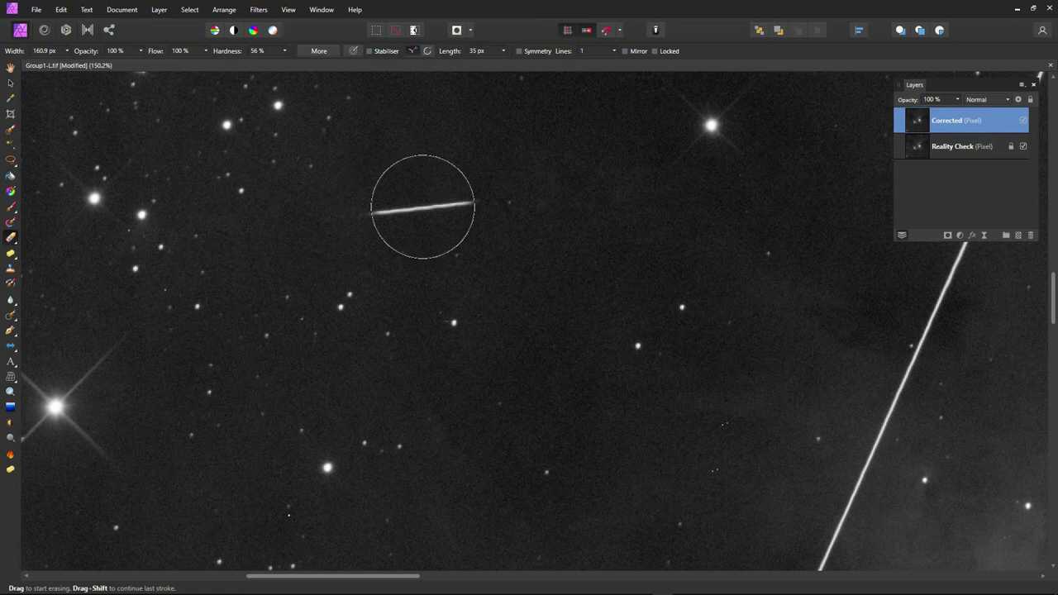
{"action": "left_click", "coordinate": [423, 207]}
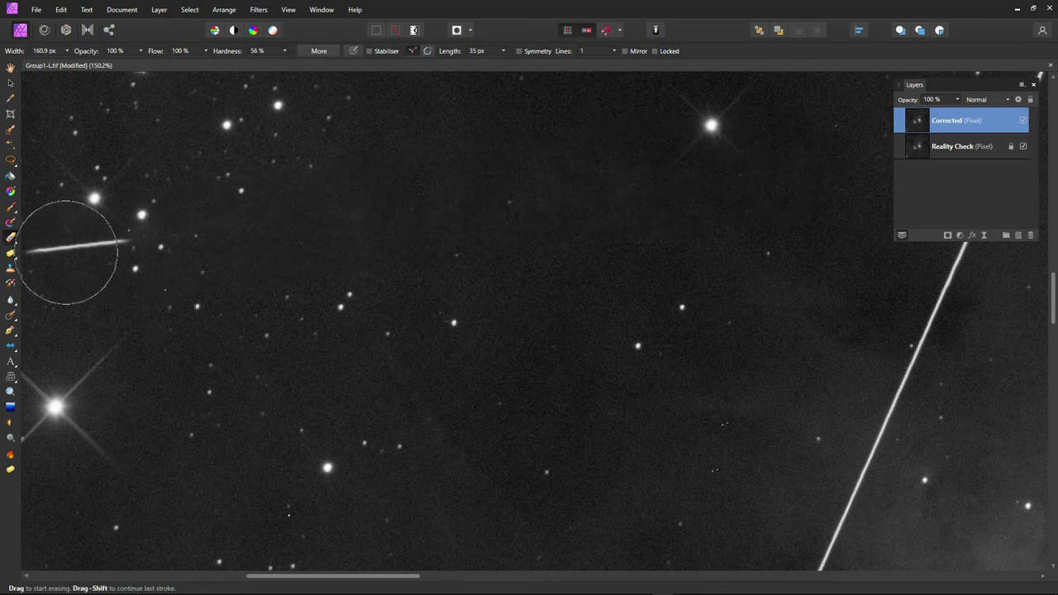
- Reduce the Erase Brush to 31.7 px and check the bright star on the trail's path near the image's left edge against Reality Check
{"action": "key", "text": "space"}
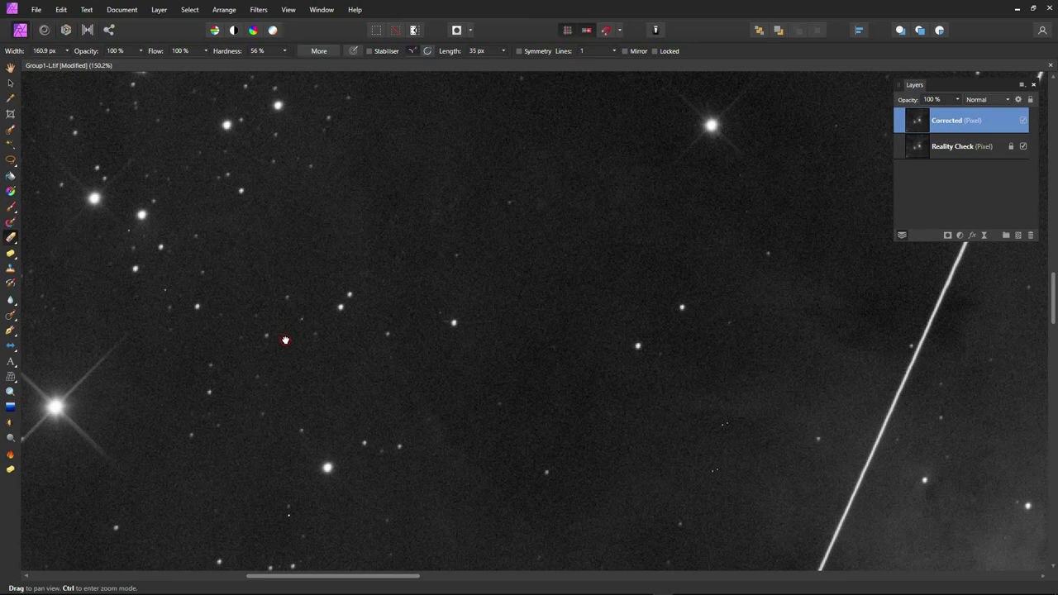
{"action": "left_click_drag", "start_coordinate": [285, 340], "coordinate": [715, 317]}
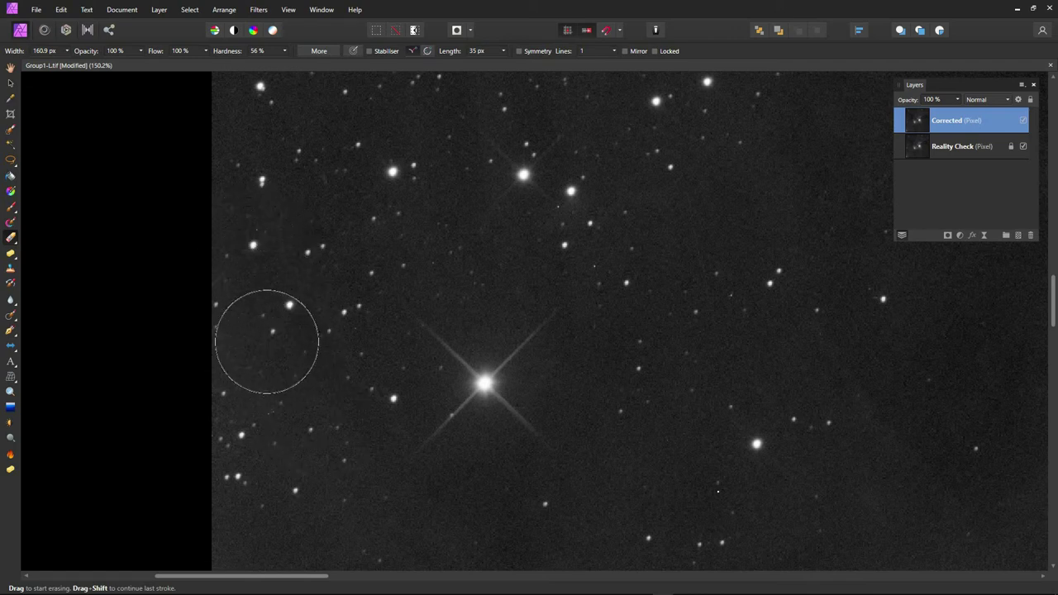
{"action": "key", "text": "bracketleft"}
{"action": "key", "text": "bracketleft"}
{"action": "key", "text": "bracketleft"}
{"action": "key", "text": "bracketleft"}
{"action": "key", "text": "bracketleft"}
{"action": "key", "text": "bracketleft"}
{"action": "key", "text": "bracketleft"}
{"action": "key", "text": "bracketleft"}
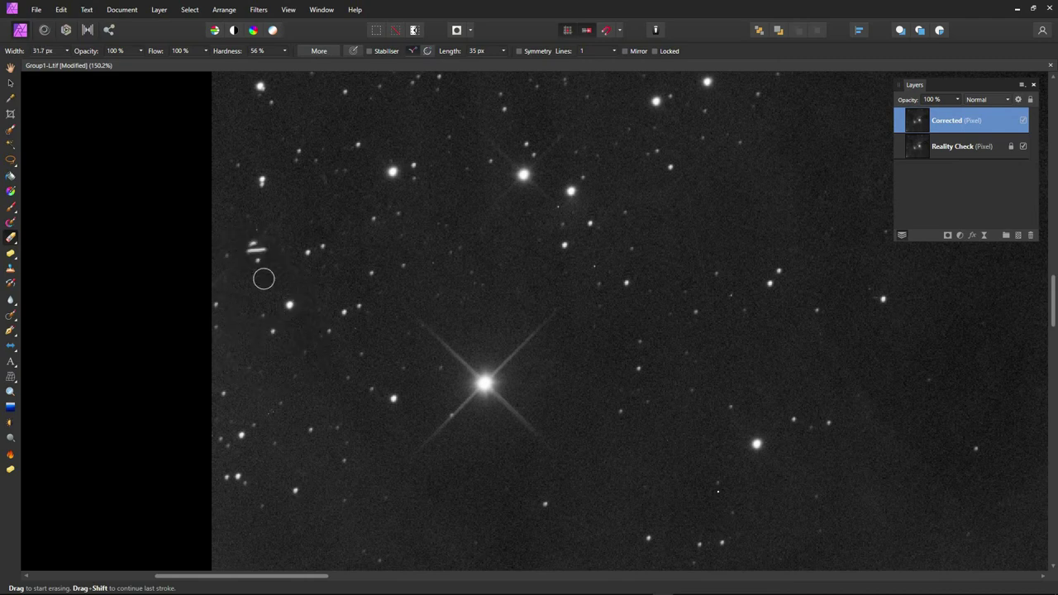
{"action": "left_click", "coordinate": [253, 244]}
- Heal away the false star near the image's left edge with a 41.8 px Healing Brush, sampling empty sky beside it
{"action": "left_click", "coordinate": [11, 317]}
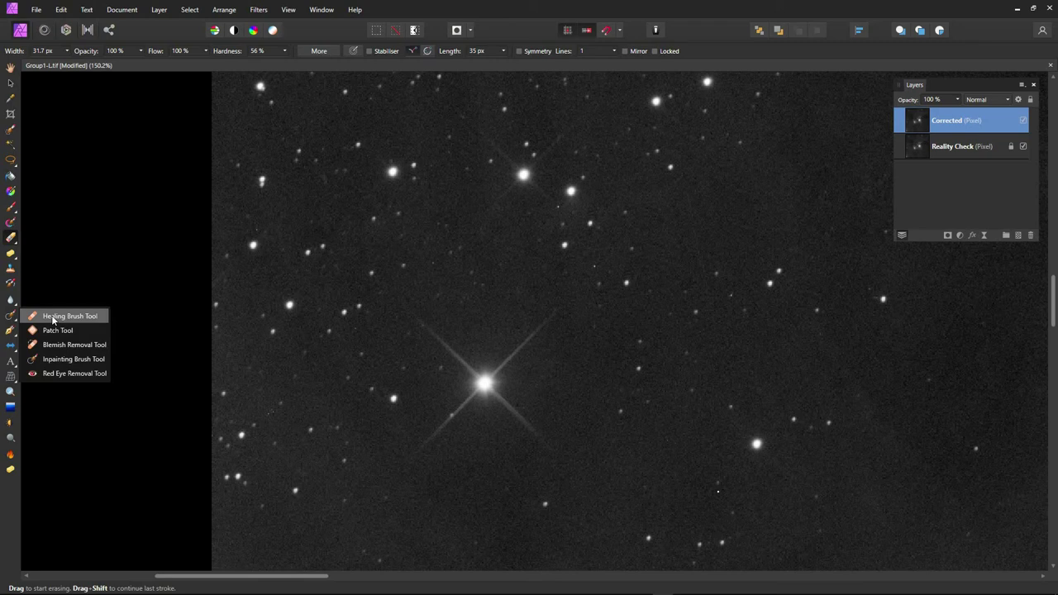
{"action": "left_click", "coordinate": [53, 318]}
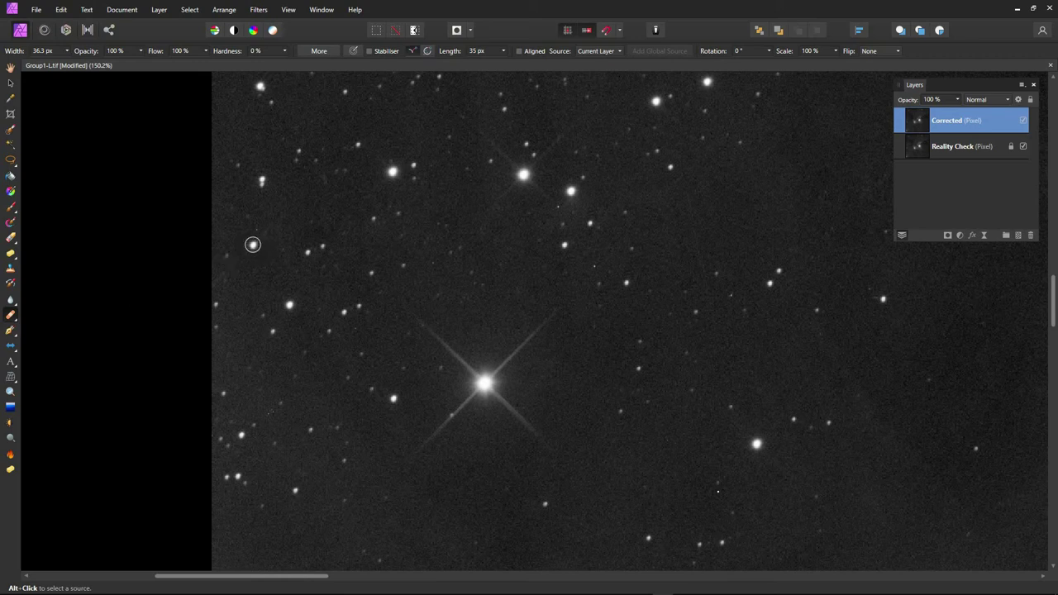
{"action": "key", "text": "bracketright"}
{"action": "key", "text": "alt"}
{"action": "left_click", "coordinate": [287, 232], "text": "alt"}
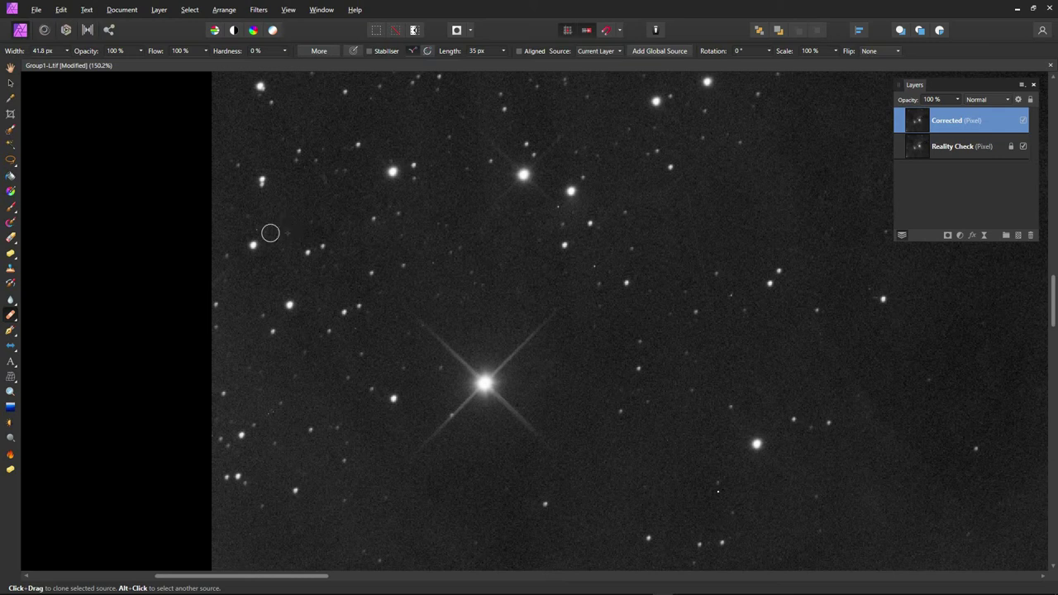
{"action": "left_click", "coordinate": [257, 242]}
{"action": "left_click", "coordinate": [252, 245]}
- Hide and show the Corrected layer twice to check the healed spot against the original stars
{"action": "left_click", "coordinate": [1024, 121]}
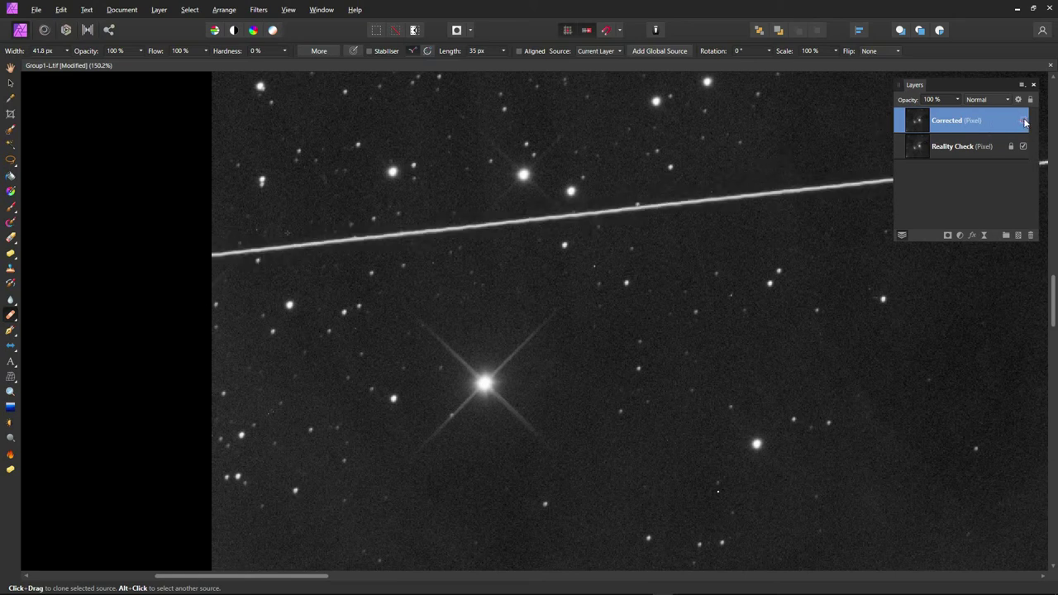
{"action": "left_click", "coordinate": [1024, 120]}
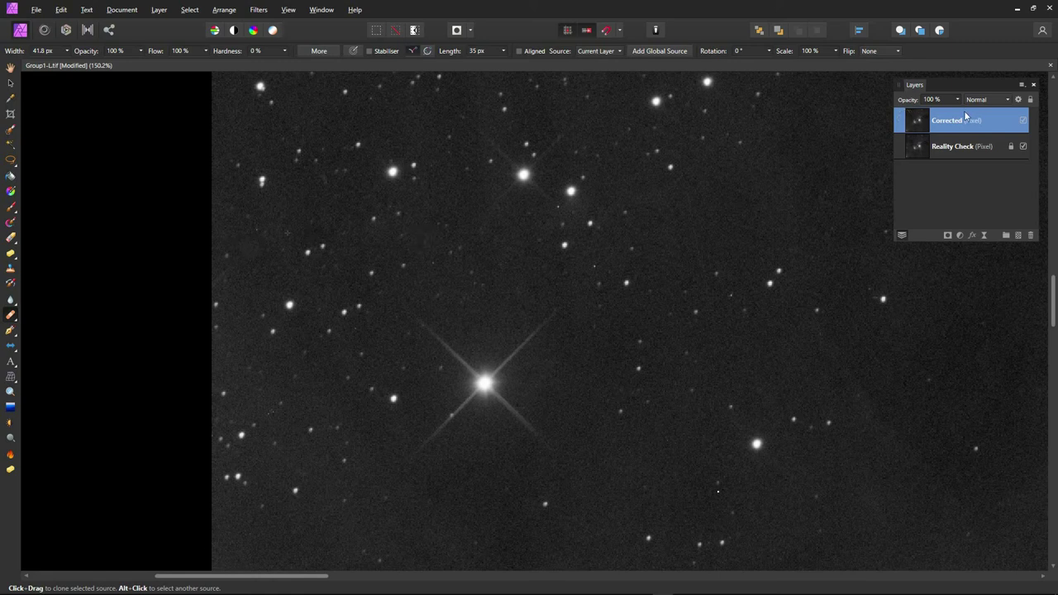
{"action": "left_click", "coordinate": [1024, 121]}
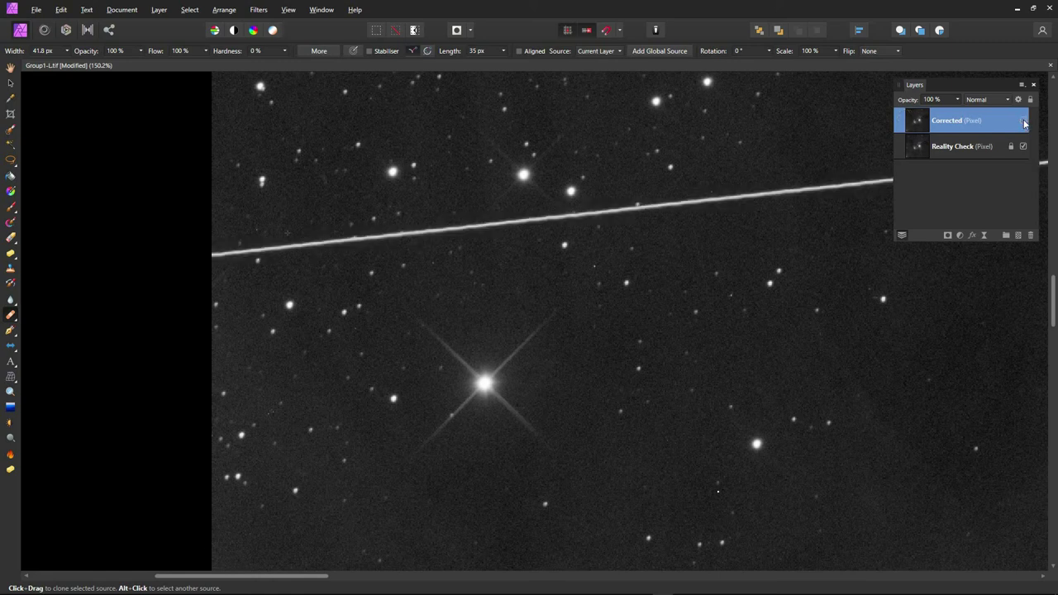
{"action": "left_click", "coordinate": [1024, 120]}
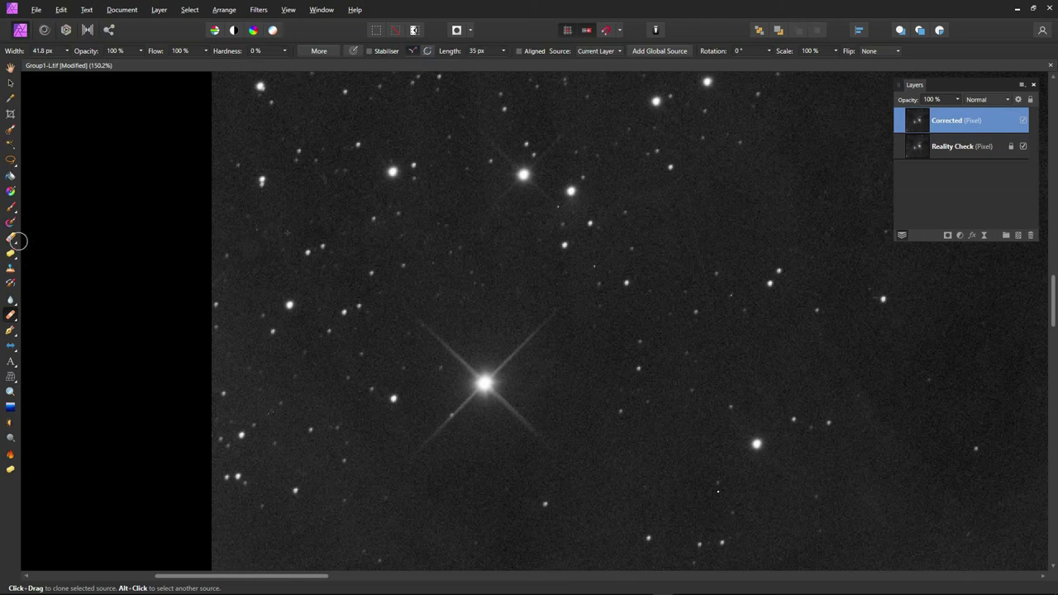
- Restore the missing faint star just below the healed spot by erasing the Corrected layer over it with a 14.8 px Erase Brush
{"action": "left_click", "coordinate": [11, 238]}
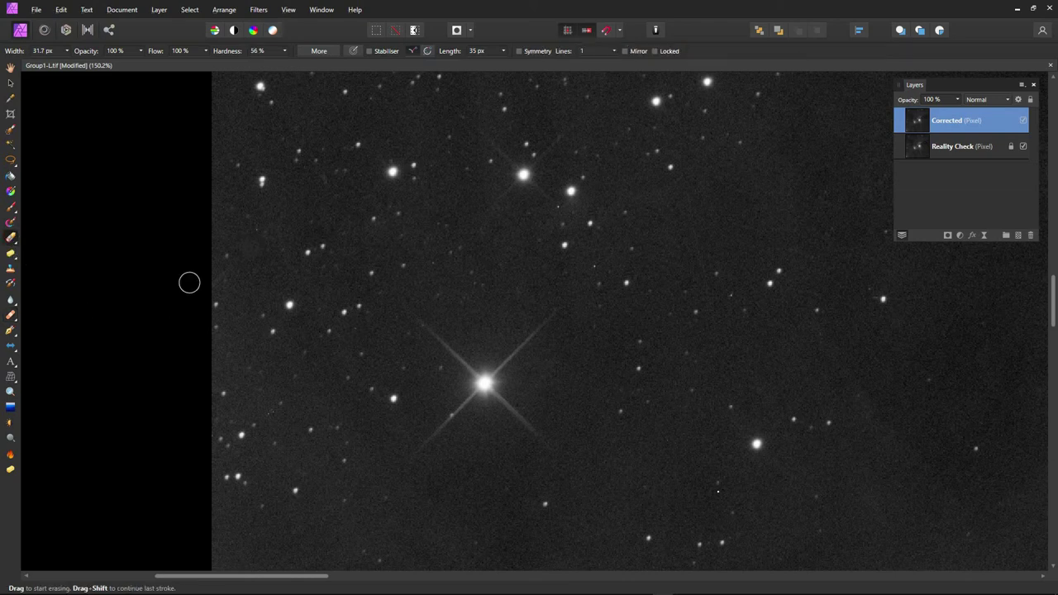
{"action": "key", "text": "bracketright"}
{"action": "key", "text": "bracketright"}
{"action": "key", "text": "bracketright"}
{"action": "mouse_move", "coordinate": [194, 276]}
{"action": "left_mouse_down"}
{"action": "mouse_move", "coordinate": [281, 245]}
{"action": "mouse_move", "coordinate": [262, 250]}
{"action": "mouse_move", "coordinate": [550, 220]}
{"action": "mouse_move", "coordinate": [238, 252]}
{"action": "mouse_move", "coordinate": [295, 243]}
{"action": "mouse_move", "coordinate": [259, 250]}
{"action": "mouse_move", "coordinate": [261, 260]}
{"action": "mouse_move", "coordinate": [255, 251]}
{"action": "mouse_move", "coordinate": [278, 248]}
{"action": "mouse_move", "coordinate": [277, 301]}
{"action": "mouse_move", "coordinate": [252, 255]}
{"action": "left_mouse_up"}
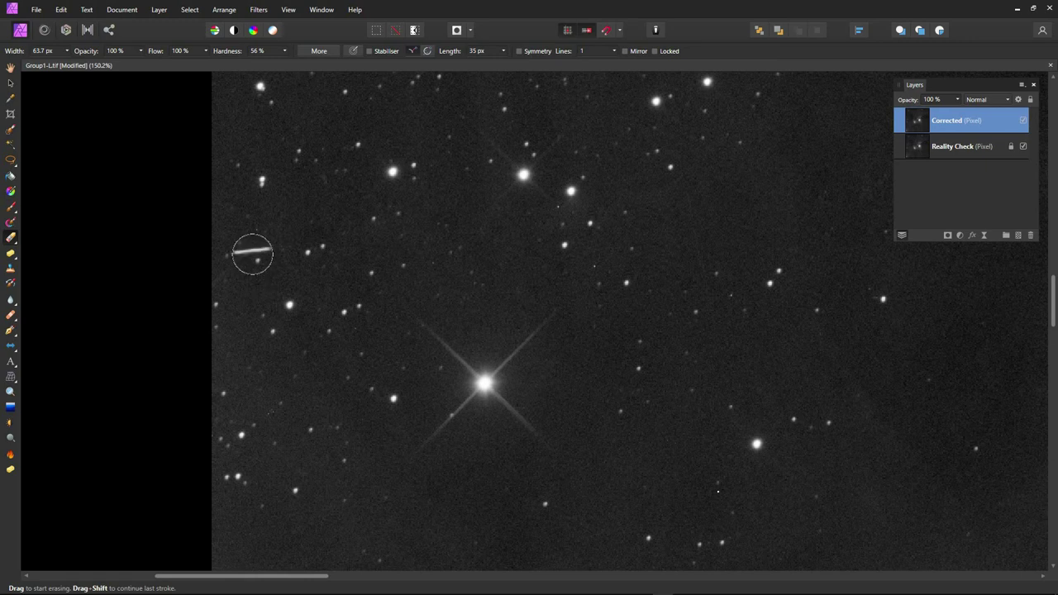
{"action": "key", "text": "ctrl+z"}
{"action": "left_click_drag", "start_coordinate": [252, 254], "coordinate": [260, 258]}
{"action": "key", "text": "bracketleft"}
{"action": "key", "text": "bracketleft"}
{"action": "key", "text": "bracketleft"}
{"action": "key", "text": "bracketleft"}
{"action": "key", "text": "bracketleft"}
{"action": "left_click", "coordinate": [257, 260]}
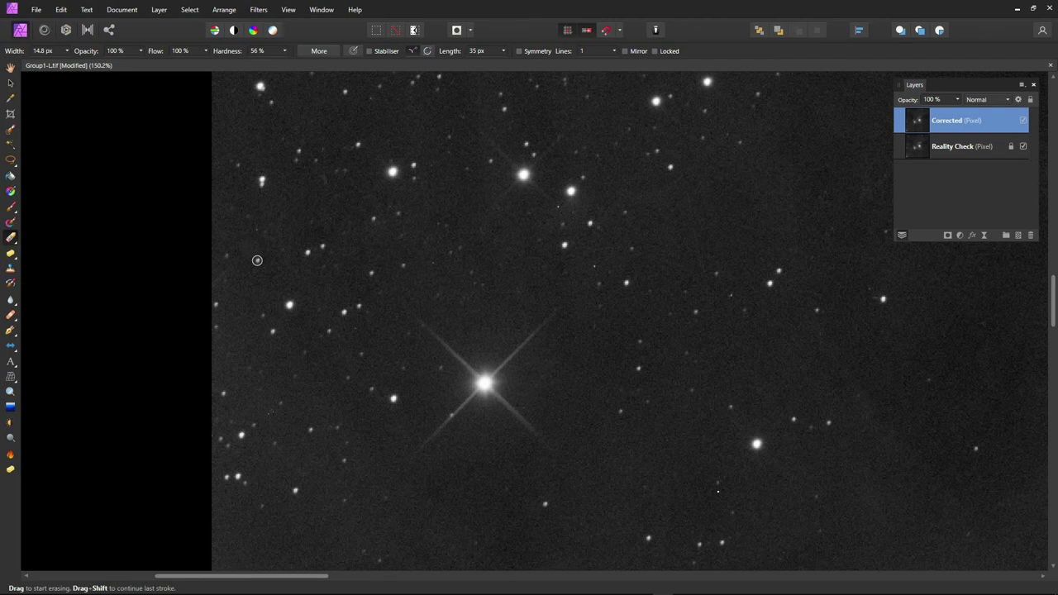
- Compare the restored star and the two small neighbouring stars with Reality Check by toggling the Corrected layer and previewing with the Erase Brush
{"action": "left_click", "coordinate": [1023, 120]}
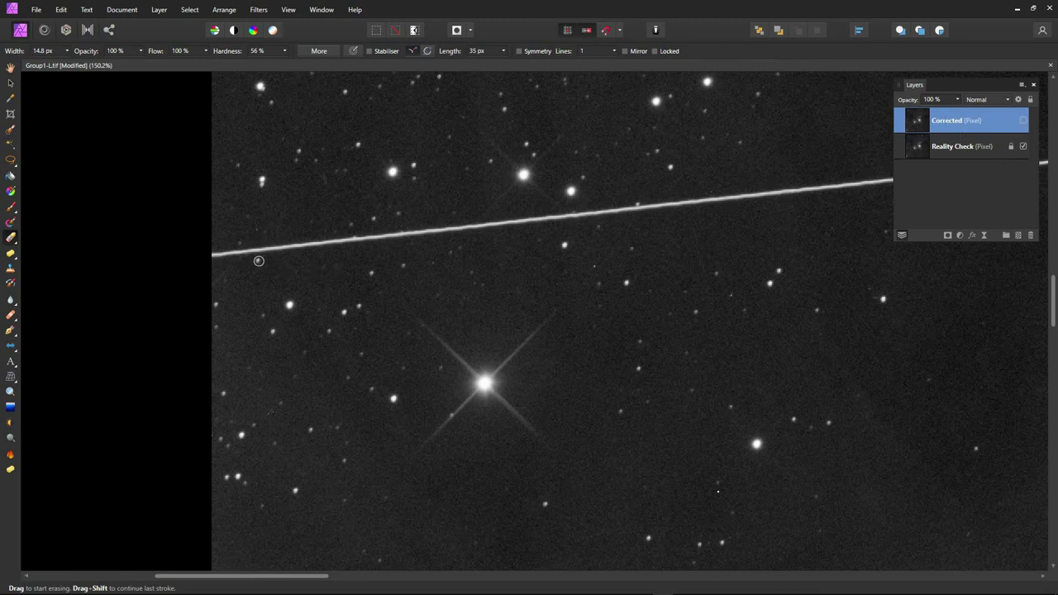
{"action": "left_click", "coordinate": [1023, 120]}
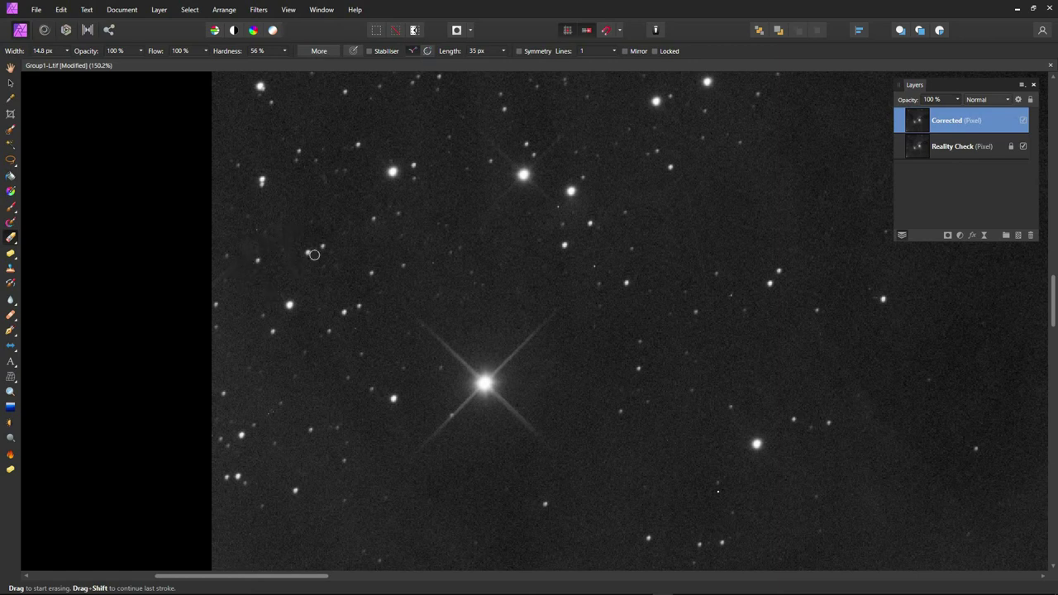
{"action": "left_click", "coordinate": [1023, 121]}
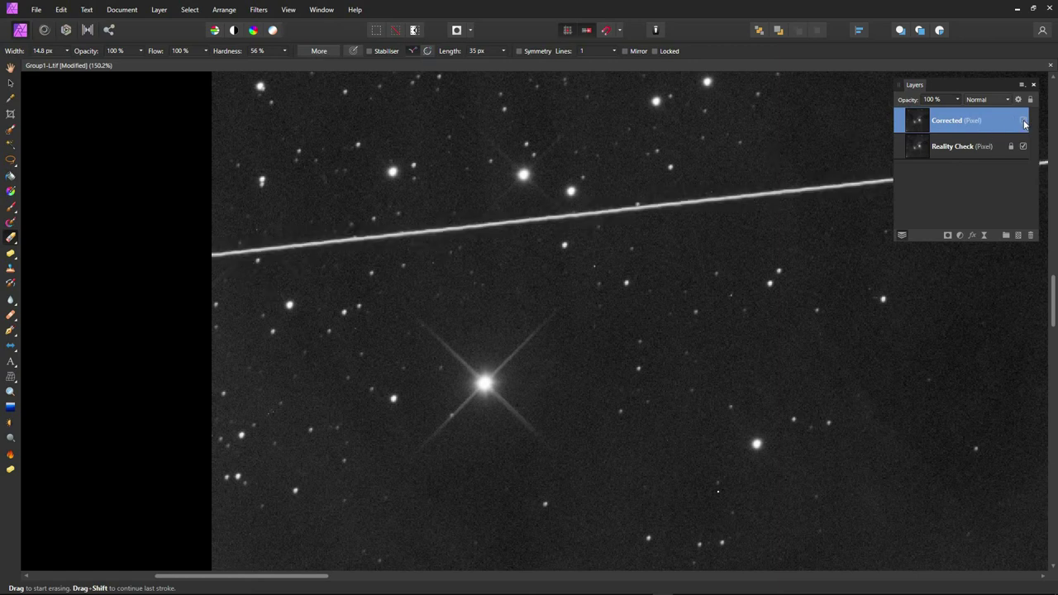
{"action": "left_click", "coordinate": [1023, 121]}
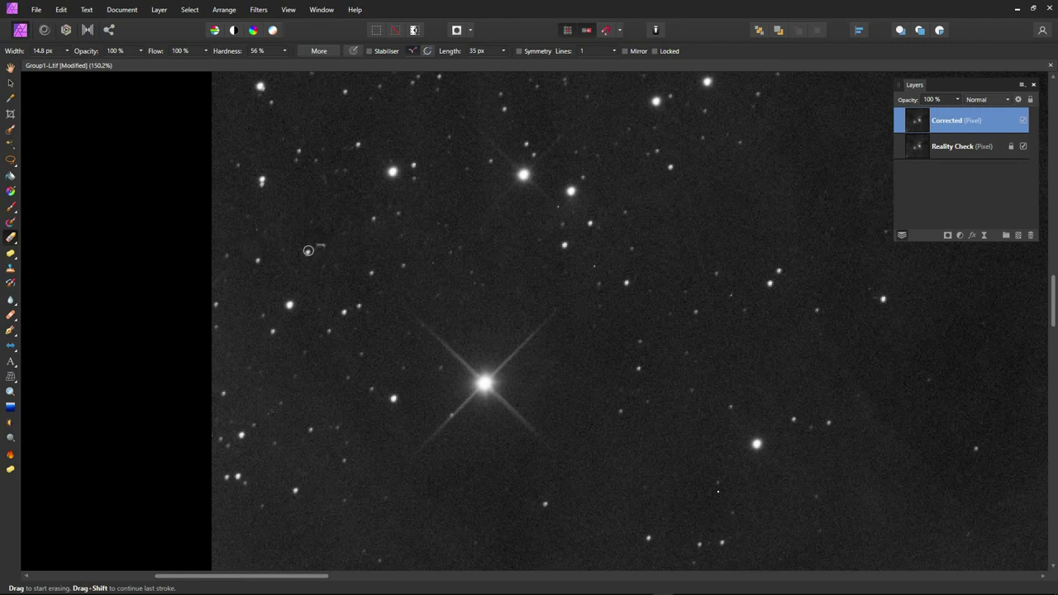
{"action": "left_click_drag", "start_coordinate": [315, 244], "coordinate": [302, 250]}
{"action": "mouse_move", "coordinate": [295, 236]}
{"action": "left_mouse_down"}
{"action": "mouse_move", "coordinate": [302, 256]}
{"action": "mouse_move", "coordinate": [321, 249]}
{"action": "mouse_move", "coordinate": [309, 249]}
{"action": "left_mouse_up"}
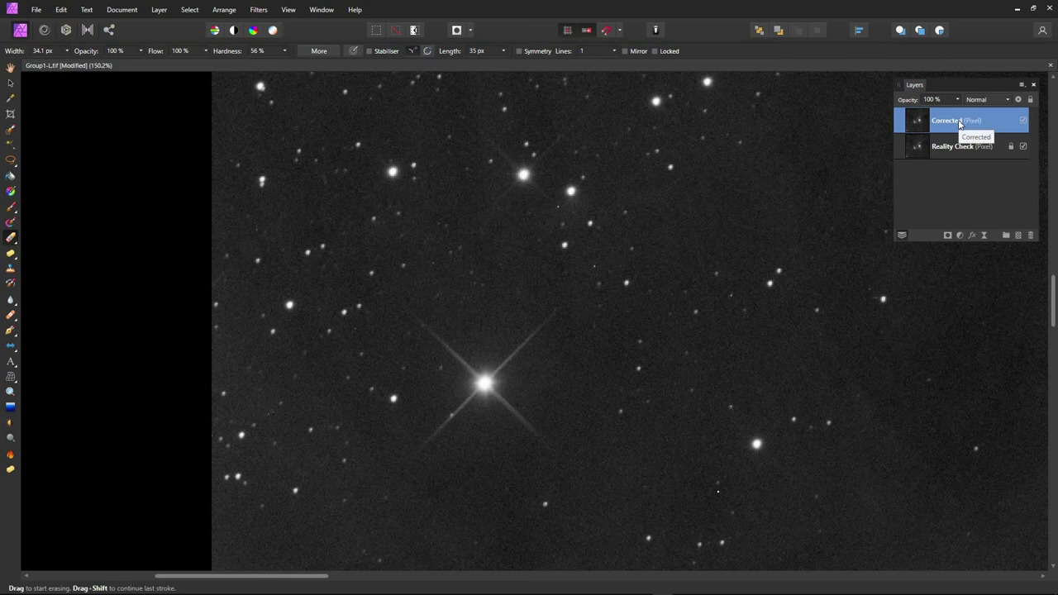
- Heal away the pair of false stars on the removed trail's path near the image's left edge, sampling empty sky with the 41.8 px Healing Brush
{"action": "left_click", "coordinate": [11, 315]}
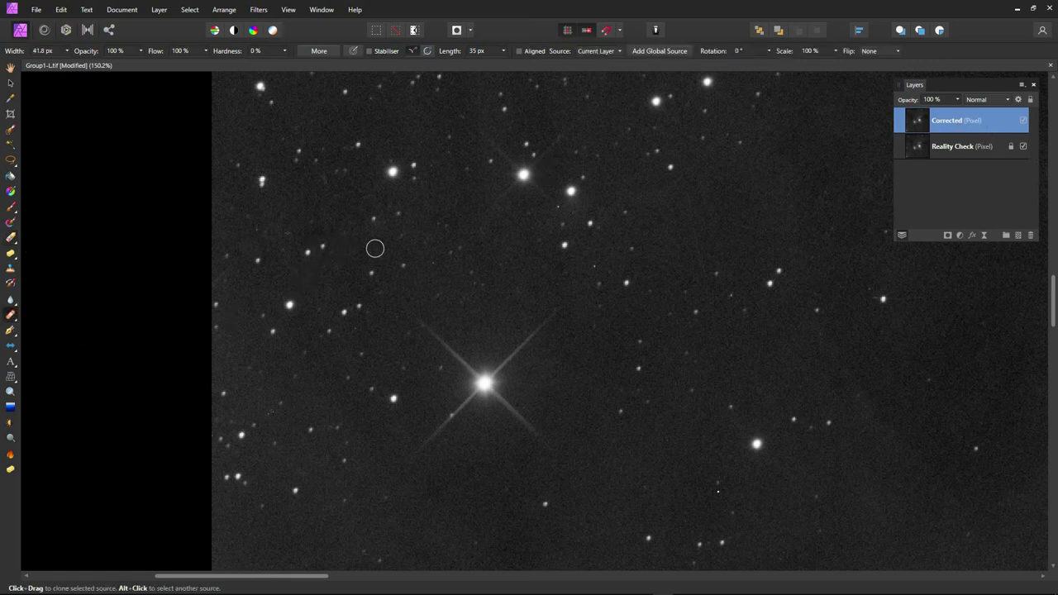
{"action": "left_click", "coordinate": [342, 248], "text": "alt"}
{"action": "left_click", "coordinate": [325, 246]}
{"action": "left_click", "coordinate": [306, 250]}
{"action": "left_click_drag", "start_coordinate": [319, 250], "coordinate": [343, 252]}
- Compare the healed area and the rest of the removed trail's path with the original by toggling the Corrected layer and previewing with the Erase Brush
{"action": "left_click", "coordinate": [1023, 122]}
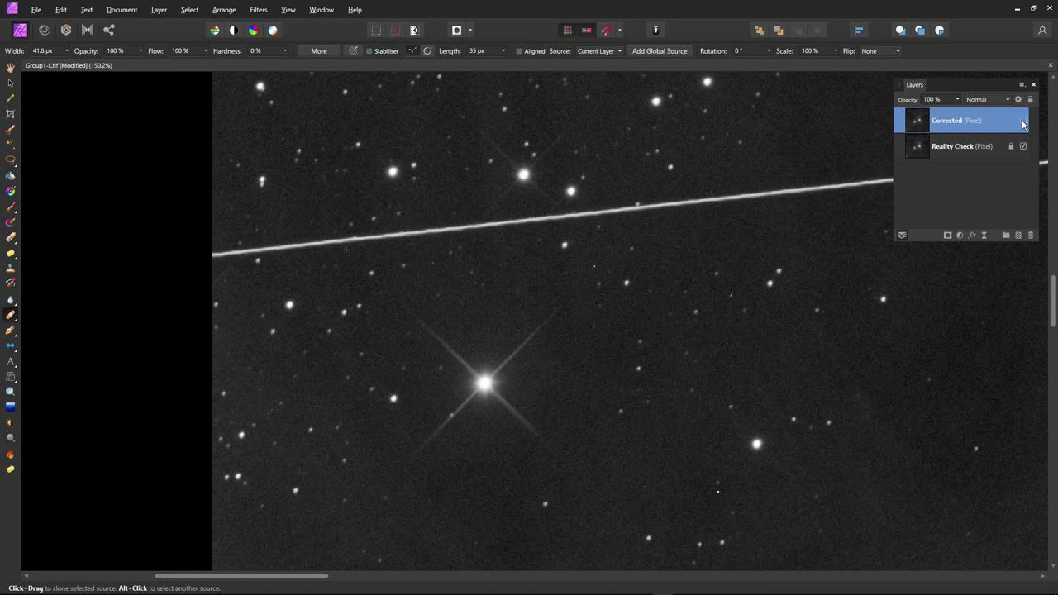
{"action": "left_click", "coordinate": [1023, 122]}
{"action": "left_click", "coordinate": [1022, 122]}
{"action": "left_click", "coordinate": [10, 239]}
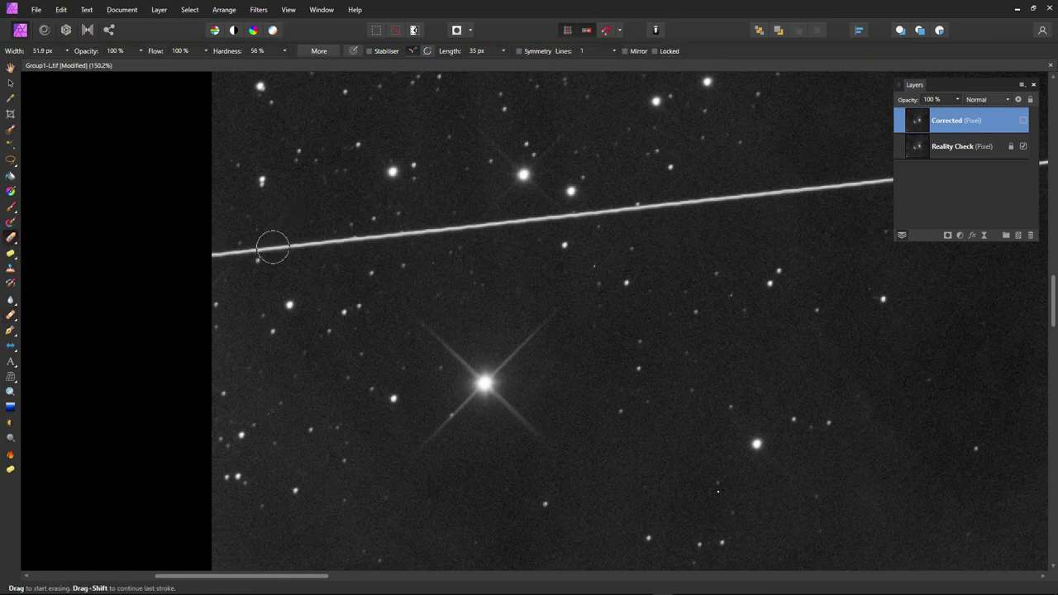
{"action": "left_click", "coordinate": [1025, 122]}
{"action": "mouse_move", "coordinate": [472, 225]}
{"action": "left_mouse_down"}
{"action": "mouse_move", "coordinate": [662, 205]}
{"action": "mouse_move", "coordinate": [617, 210]}
{"action": "mouse_move", "coordinate": [661, 205]}
{"action": "mouse_move", "coordinate": [561, 238]}
{"action": "mouse_move", "coordinate": [286, 293]}
{"action": "left_mouse_up"}
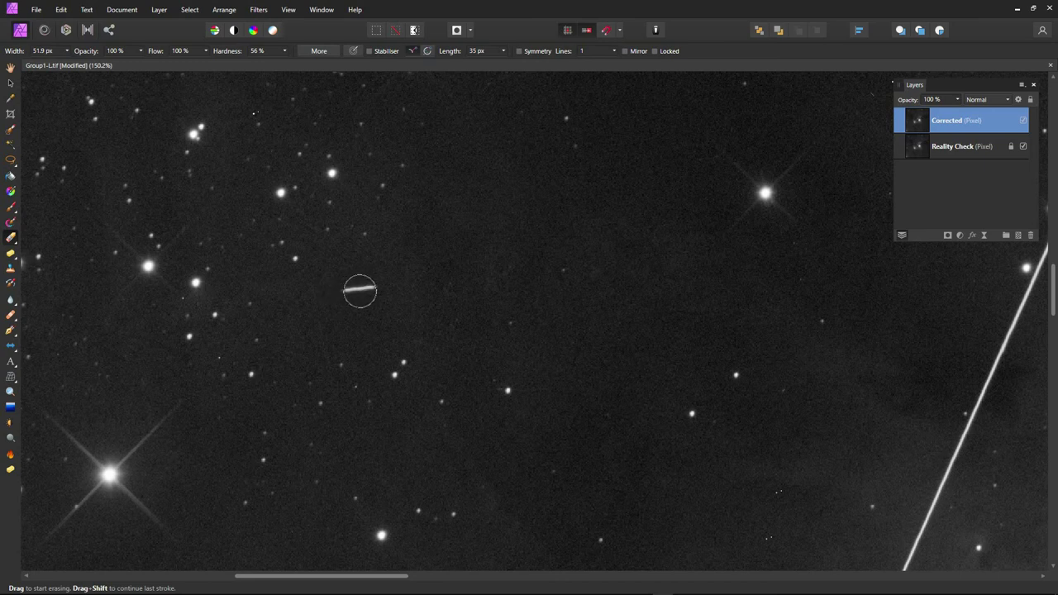
{"action": "left_click", "coordinate": [361, 285]}
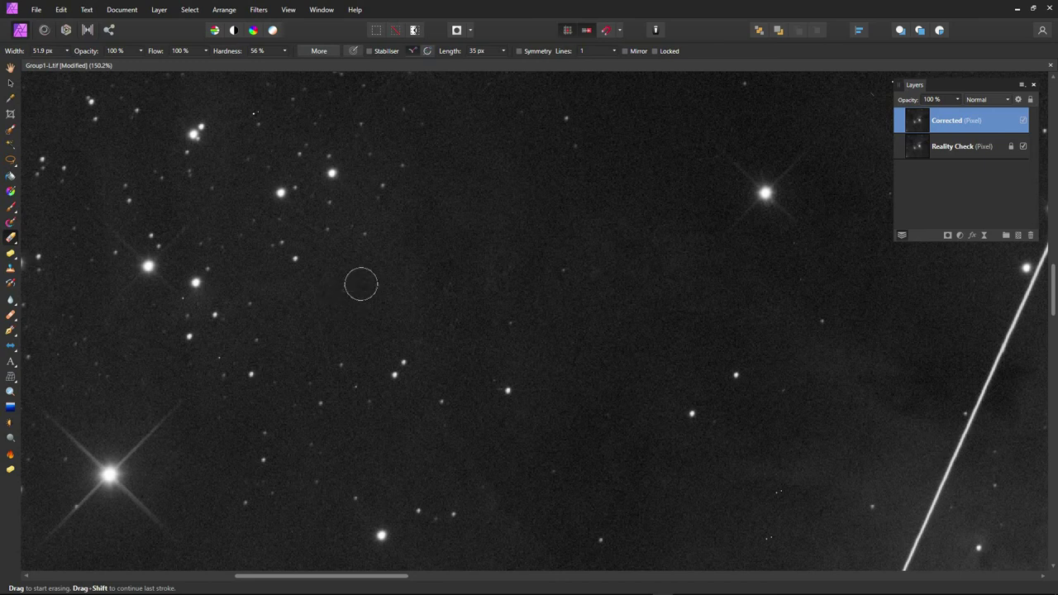
{"action": "mouse_move", "coordinate": [362, 285]}
{"action": "left_mouse_down"}
{"action": "mouse_move", "coordinate": [332, 282]}
{"action": "mouse_move", "coordinate": [384, 290]}
{"action": "mouse_move", "coordinate": [788, 243]}
{"action": "mouse_move", "coordinate": [741, 245]}
{"action": "left_mouse_up"}
{"action": "scroll", "coordinate": [689, 305], "scroll_direction": "right", "scroll_amount": 10}
{"action": "scroll", "coordinate": [689, 305], "scroll_direction": "up", "scroll_amount": 2}
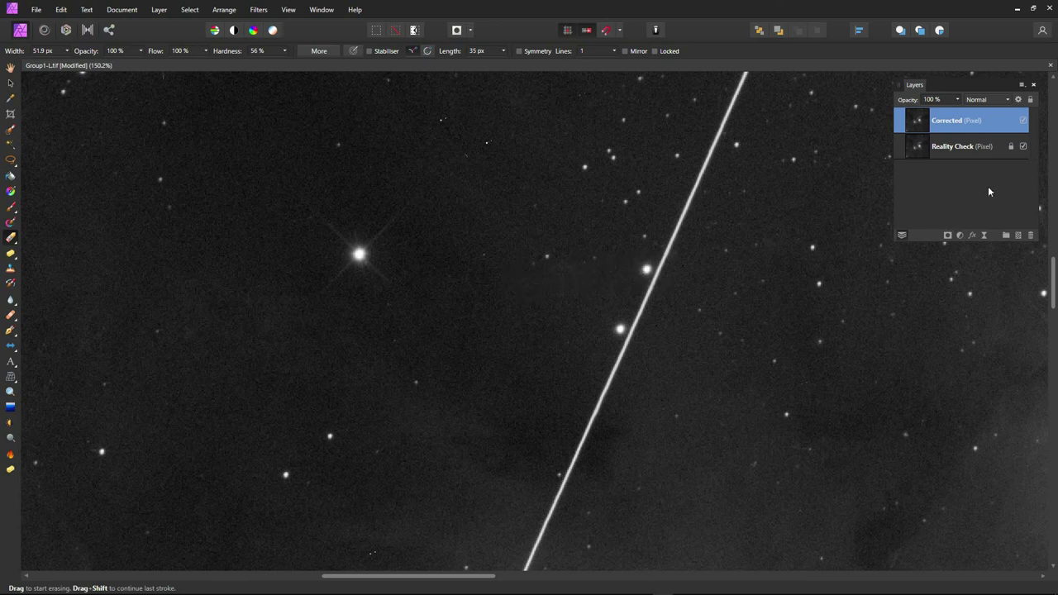
- Try to heal away the upper bright star beside the steep diagonal trail with the 41.8 px Healing Brush
{"action": "left_click", "coordinate": [11, 315]}
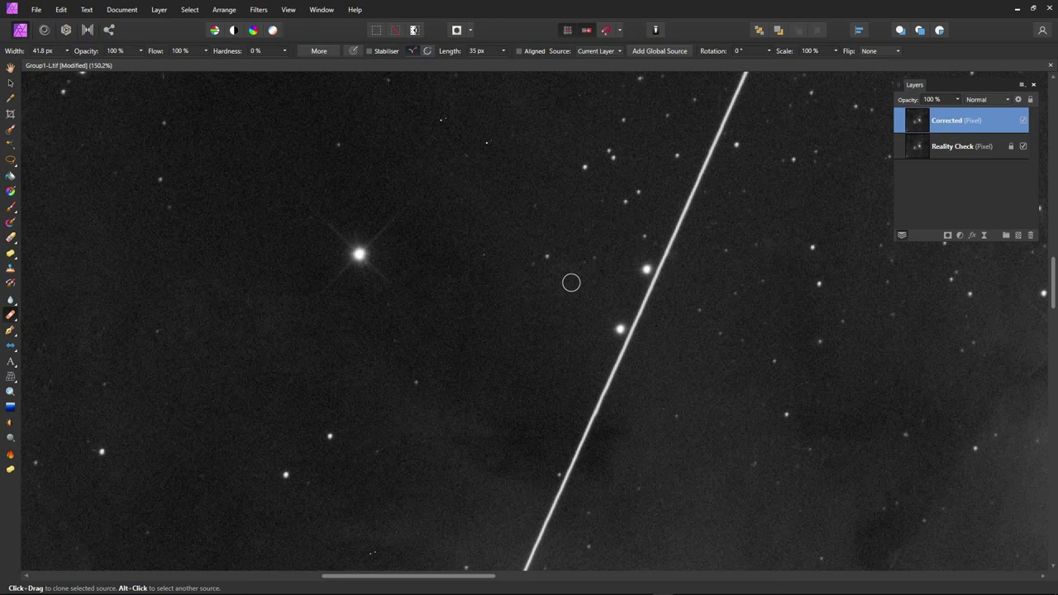
{"action": "left_click", "coordinate": [647, 269]}
{"action": "left_click", "coordinate": [640, 313]}
{"action": "key", "text": "ctrl+z"}
{"action": "key", "text": "ctrl+z"}
{"action": "key", "text": "e"}
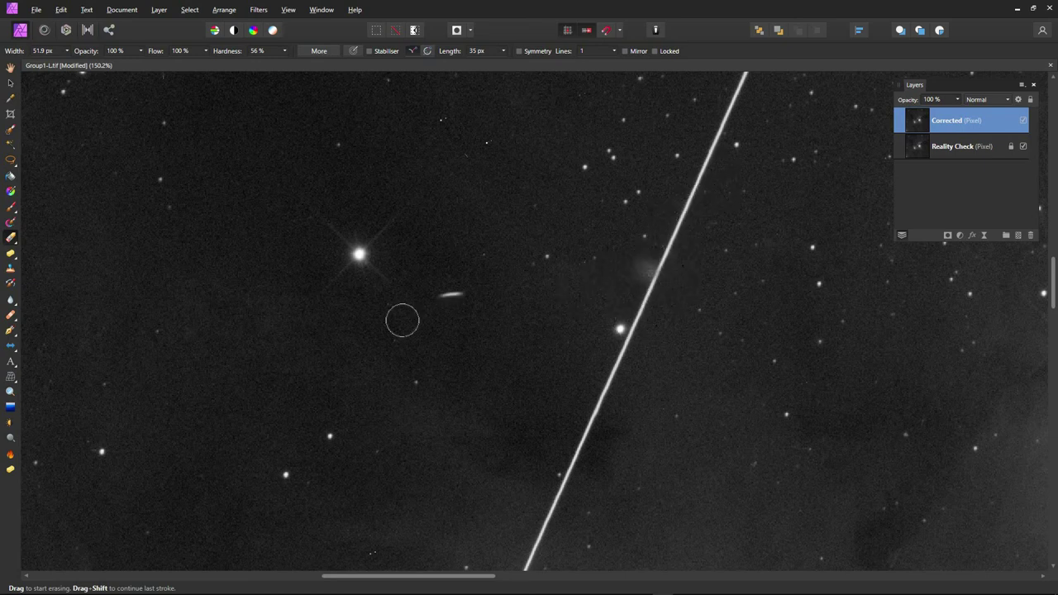
- Cover the smudged star beside the diagonal trail with a 73 px Clone Brush, sampling the dark sky left of it
{"action": "left_click", "coordinate": [12, 270]}
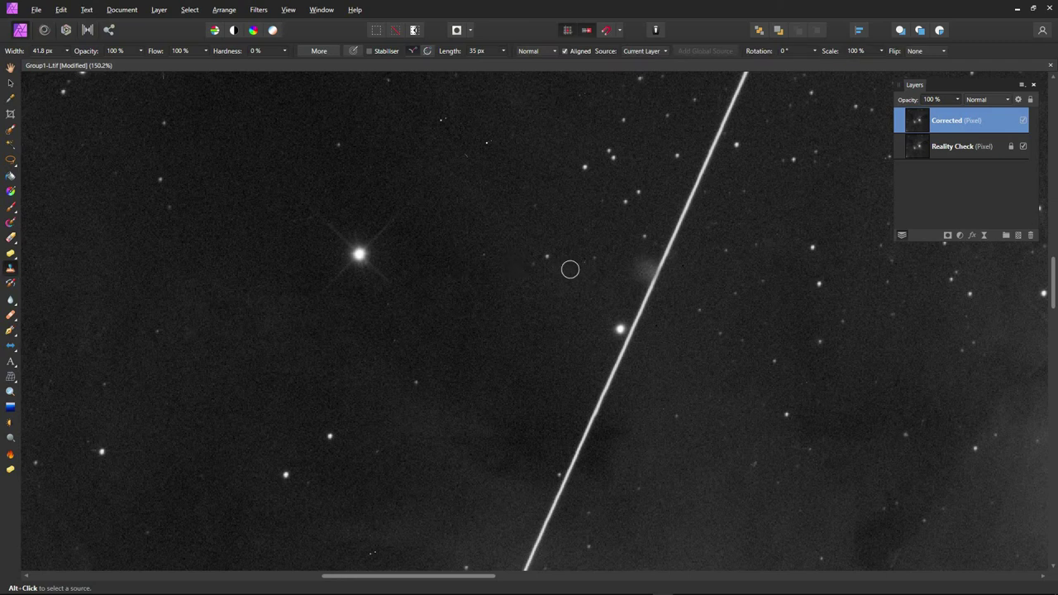
{"action": "key", "text": "bracketright"}
{"action": "key", "text": "bracketright"}
{"action": "key", "text": "bracketright"}
{"action": "left_click", "coordinate": [572, 286], "text": "alt"}
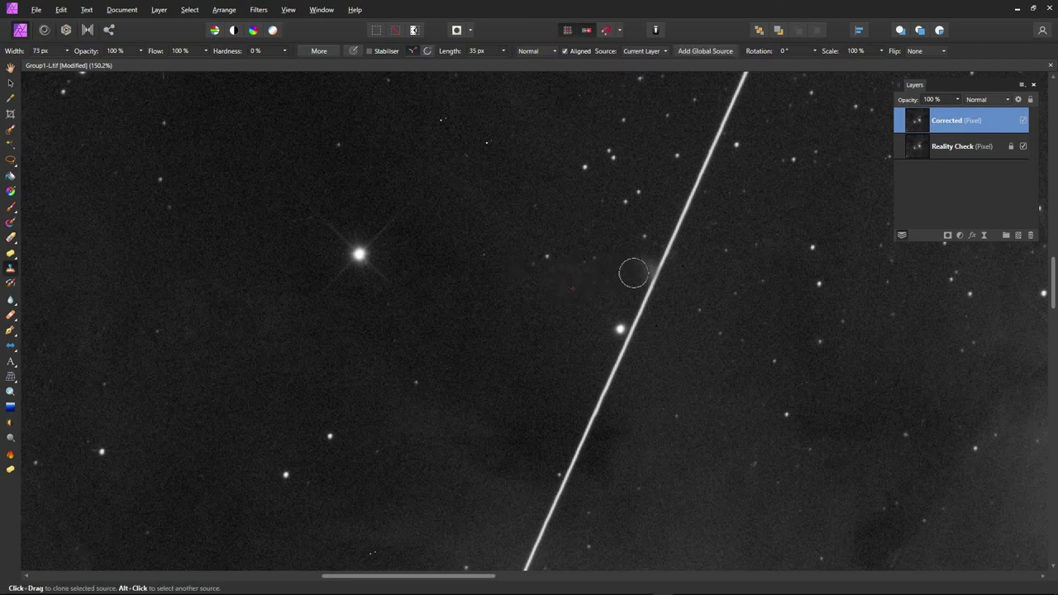
{"action": "left_click_drag", "start_coordinate": [640, 274], "coordinate": [642, 272]}
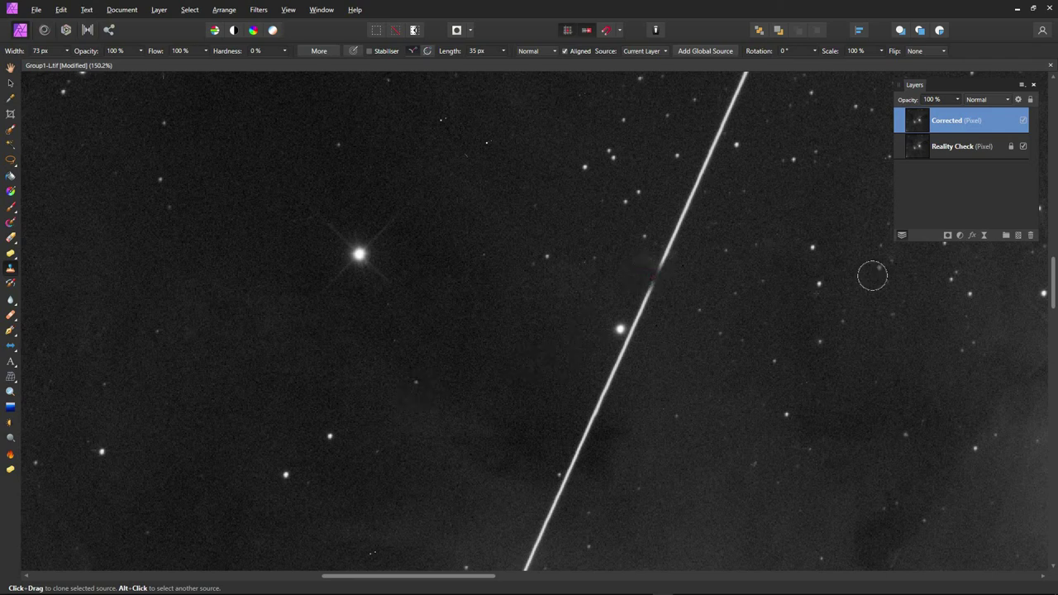
- Inspect the cloned spot and the nebula where the steep trail was removed, previewing the original with the Erase Brush, and review the whole image
{"action": "left_click", "coordinate": [11, 238]}
{"action": "left_click_drag", "start_coordinate": [640, 261], "coordinate": [836, 255]}
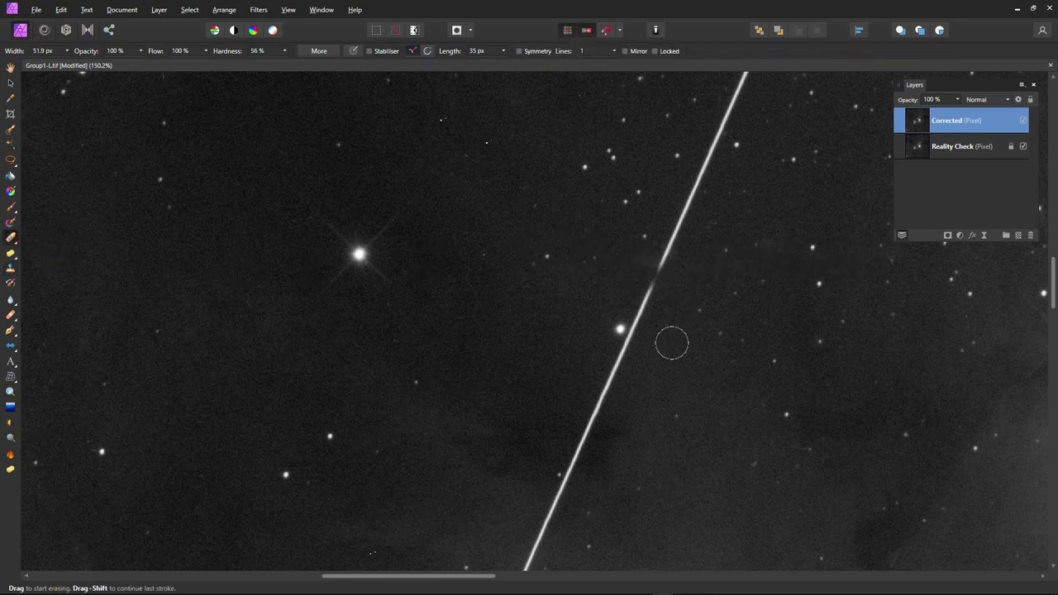
{"action": "key", "text": "space"}
{"action": "left_click_drag", "start_coordinate": [722, 331], "coordinate": [178, 384]}
{"action": "left_click_drag", "start_coordinate": [496, 388], "coordinate": [314, 232]}
{"action": "left_click_drag", "start_coordinate": [826, 272], "coordinate": [537, 221]}
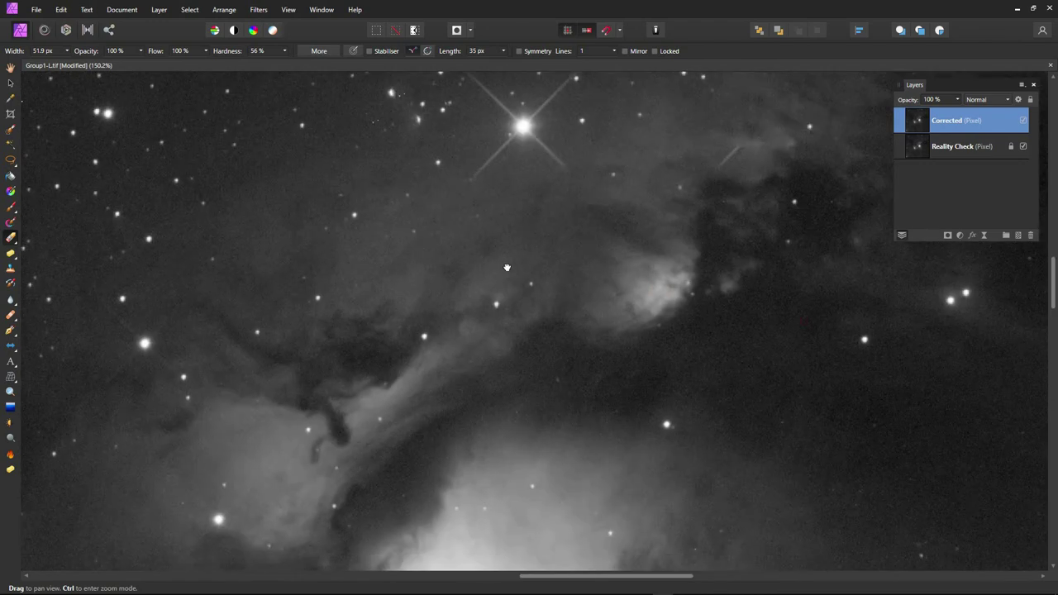
{"action": "scroll", "coordinate": [562, 242], "scroll_direction": "down", "scroll_amount": 5}
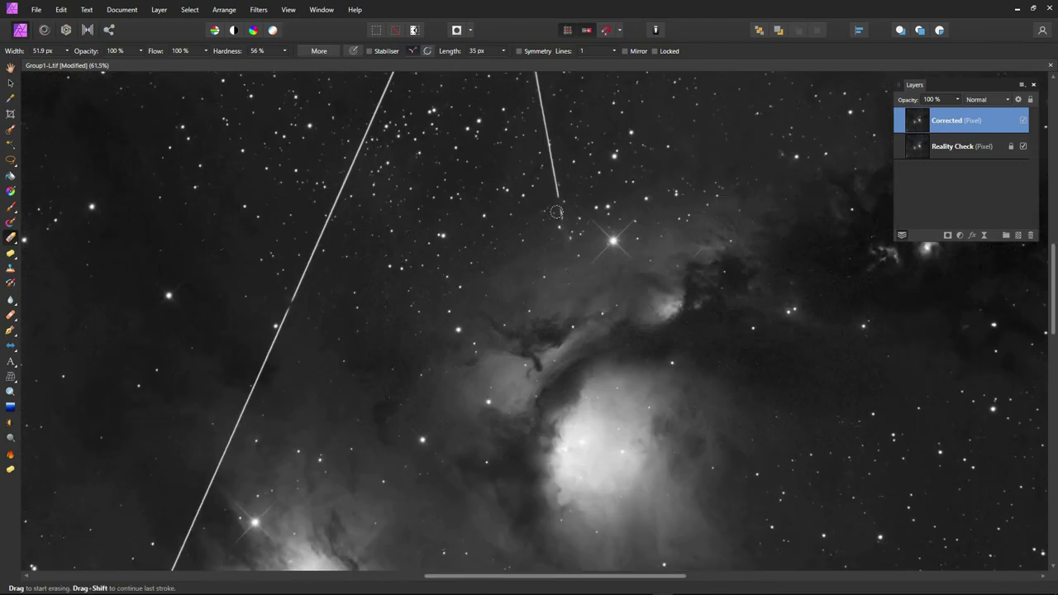
{"action": "scroll", "coordinate": [557, 212], "scroll_direction": "up", "scroll_amount": 5}
{"action": "mouse_move", "coordinate": [562, 183]}
{"action": "left_mouse_down"}
{"action": "mouse_move", "coordinate": [636, 539]}
{"action": "mouse_move", "coordinate": [604, 162]}
{"action": "mouse_move", "coordinate": [657, 494]}
{"action": "left_mouse_up"}
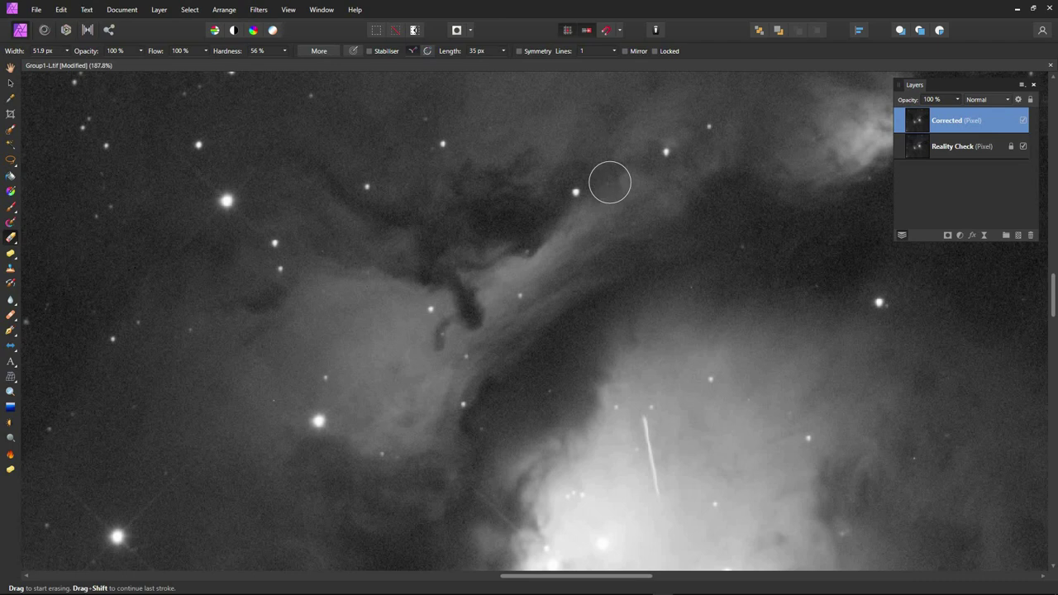
{"action": "scroll", "coordinate": [488, 364], "scroll_direction": "down", "scroll_amount": 8}
{"action": "scroll", "coordinate": [471, 354], "scroll_direction": "down", "scroll_amount": 3}
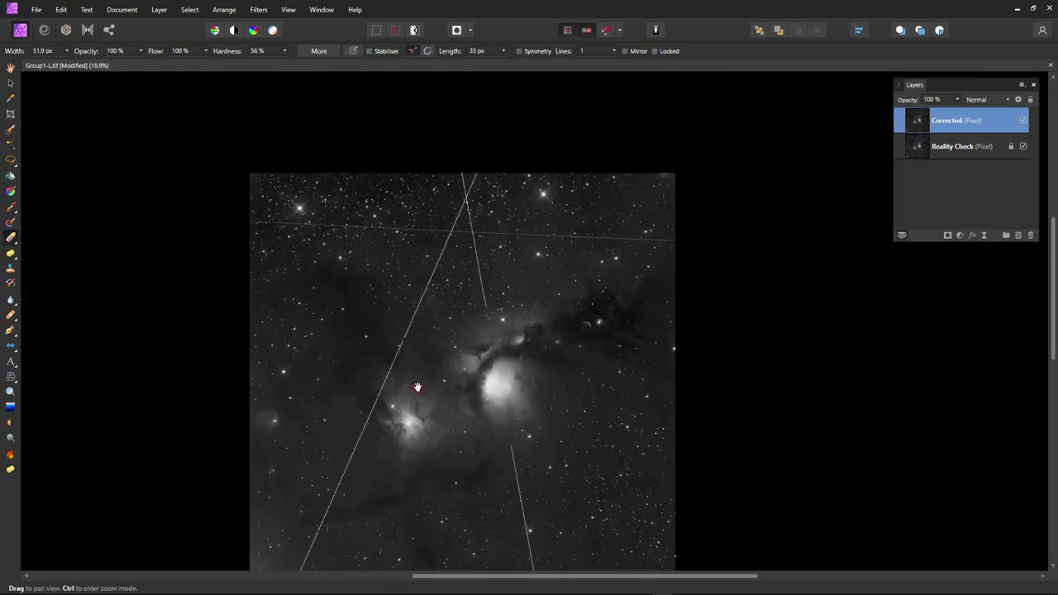
{"action": "left_click_drag", "start_coordinate": [420, 385], "coordinate": [490, 332]}
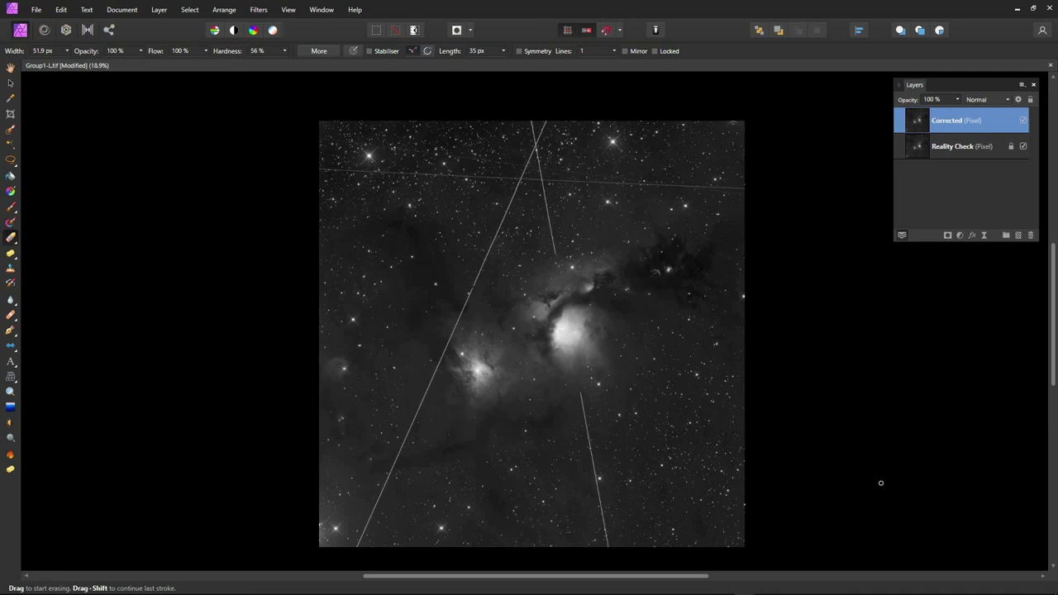
- Open the recent file M78 NS.jpg and examine the finished colour image up close and as a whole
{"action": "left_click", "coordinate": [36, 9]}
{"action": "mouse_move", "coordinate": [69, 142]}
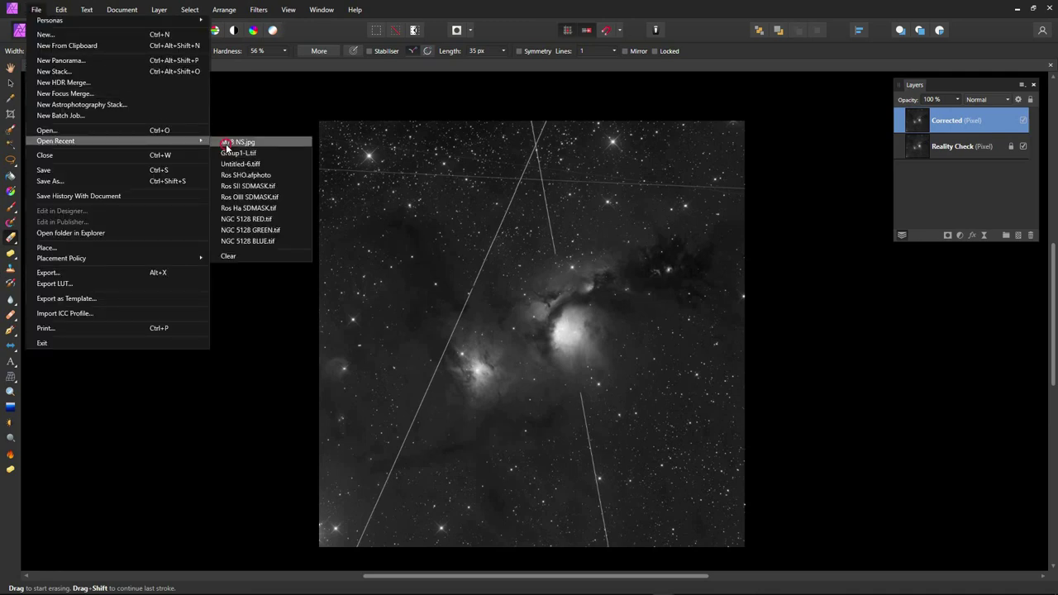
{"action": "left_click", "coordinate": [225, 144]}
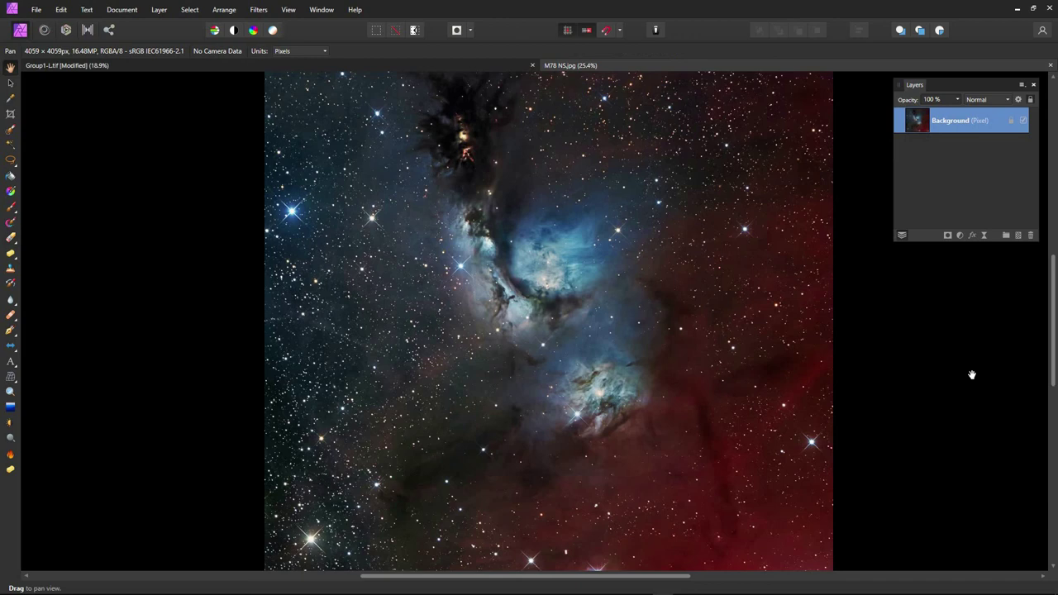
{"action": "scroll", "coordinate": [427, 369], "scroll_direction": "up", "scroll_amount": 5}
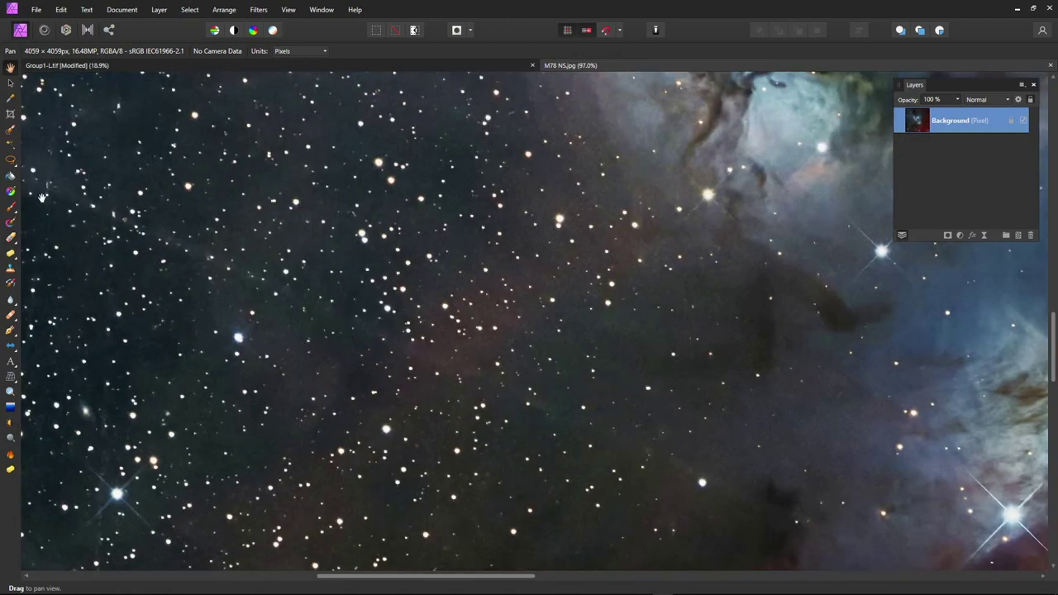
{"action": "scroll", "coordinate": [532, 414], "scroll_direction": "down", "scroll_amount": 6}
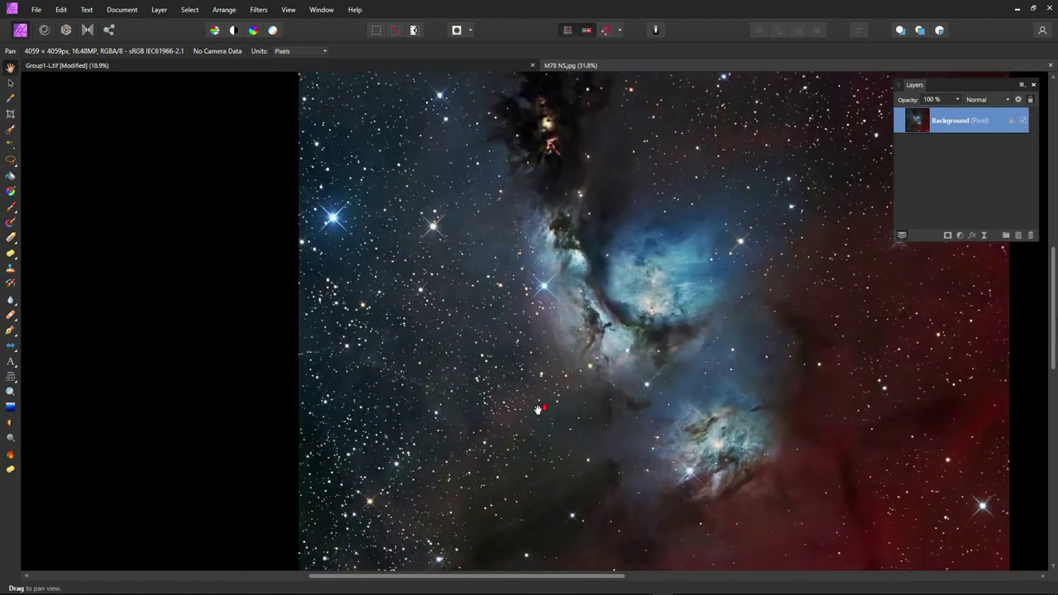
{"action": "scroll", "coordinate": [532, 414], "scroll_direction": "up", "scroll_amount": 3}
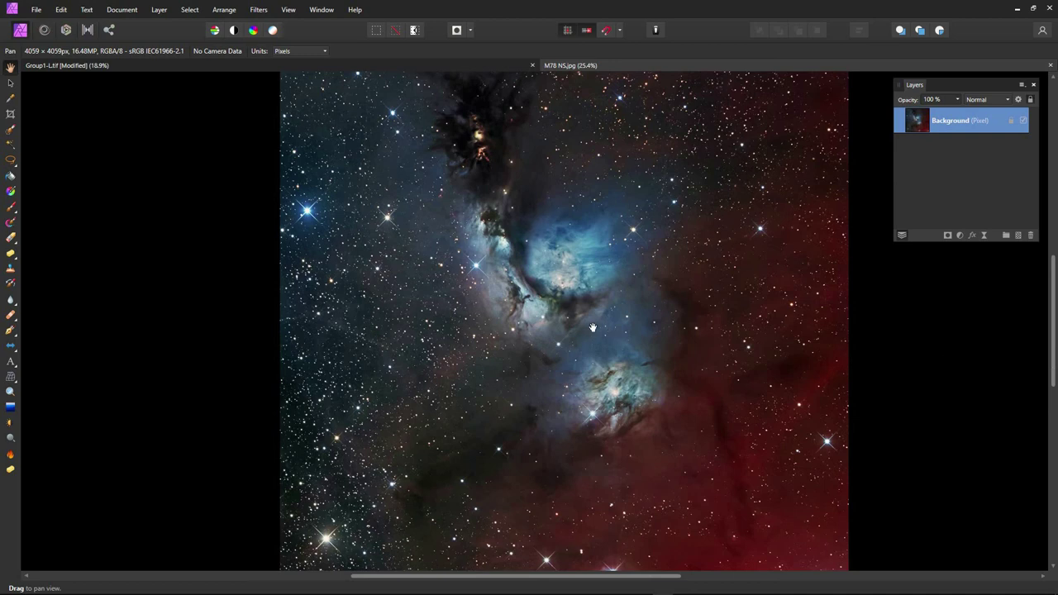
{"action": "scroll", "coordinate": [592, 324], "scroll_direction": "down", "scroll_amount": 1}
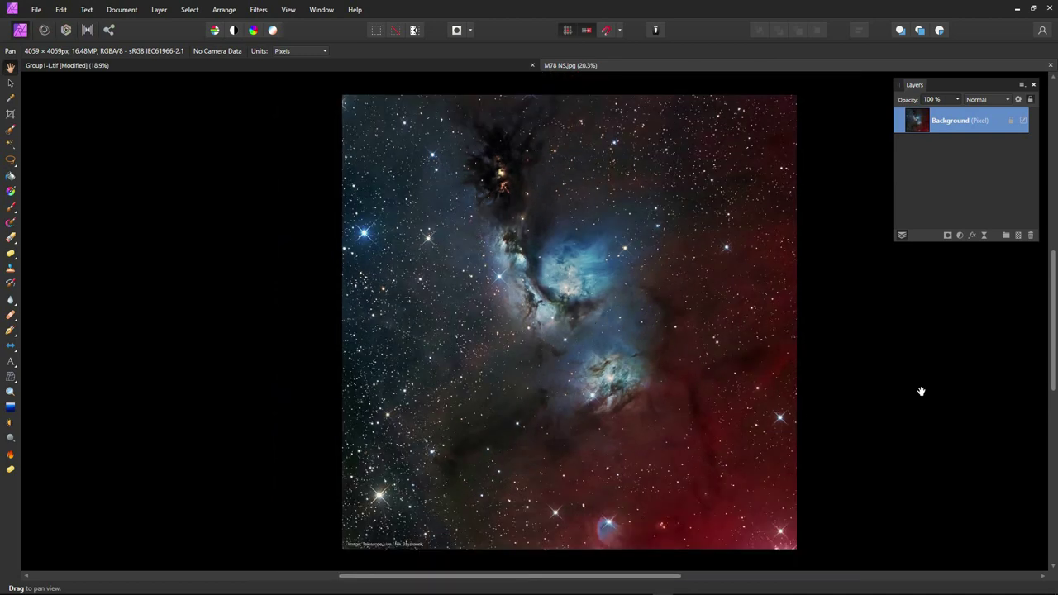